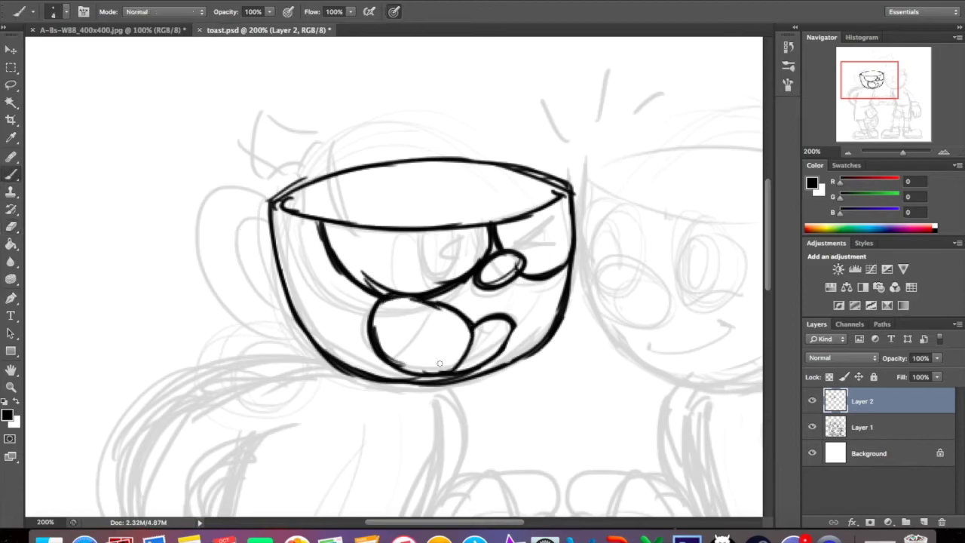
Ink the winking character's cup handle and the bent straw over the sketch
left_click_drag(202, 205, 302, 332)
left_click_drag(267, 222, 290, 309)
mouse_move(305, 210)
left_mouse_down()
mouse_move(341, 222)
mouse_move(543, 214)
mouse_move(377, 157)
mouse_move(412, 166)
left_mouse_up()
key("e")
key("b")
mouse_move(316, 181)
left_mouse_down()
mouse_move(335, 212)
mouse_move(351, 173)
left_mouse_up()
Ink the winking character's torso, the arm held behind the back and the first shorts outlines
mouse_move(317, 317)
left_mouse_down()
mouse_move(483, 242)
mouse_move(483, 192)
left_mouse_up()
left_click_drag(490, 220, 457, 400)
mouse_move(393, 186)
left_mouse_down()
mouse_move(301, 204)
mouse_move(230, 253)
left_mouse_up()
left_click_drag(233, 252, 255, 403)
left_click_drag(270, 355, 357, 240)
left_click_drag(362, 362, 362, 235)
mouse_move(309, 128)
left_mouse_down()
mouse_move(323, 489)
mouse_move(456, 317)
left_mouse_up()
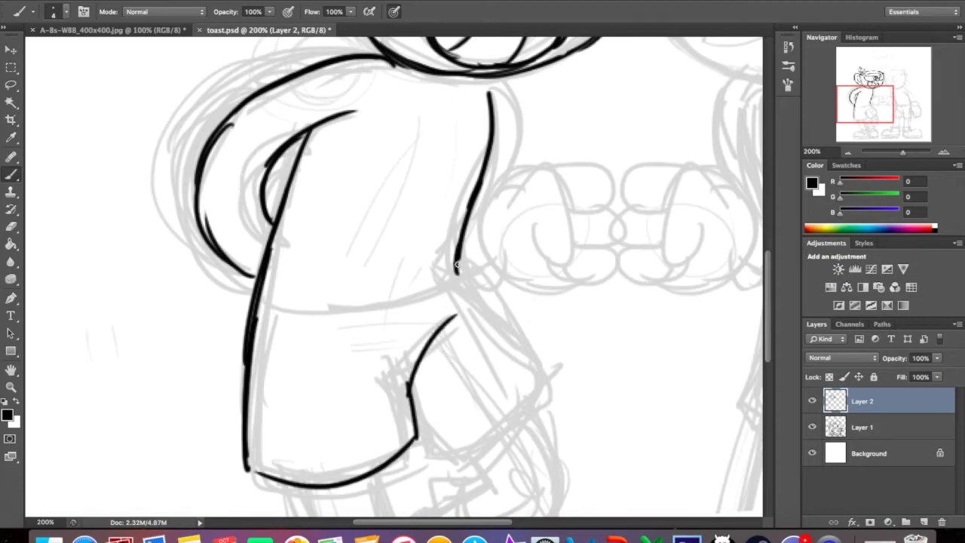
Ink the second leg opening of the winking character's shorts and the curved waistline
left_click_drag(458, 267, 426, 441)
left_click_drag(424, 439, 445, 436)
left_click_drag(264, 296, 459, 273)
Ink the winking character's standing leg, cuffed sock and shoe with its heeled sole
left_click_drag(377, 474, 351, 237)
left_click_drag(350, 240, 426, 475)
mouse_move(280, 252)
left_mouse_down()
mouse_move(322, 369)
mouse_move(388, 353)
left_mouse_up()
left_click_drag(386, 343, 413, 399)
left_click_drag(313, 355, 303, 377)
left_click_drag(411, 399, 316, 386)
mouse_move(309, 383)
left_mouse_down()
mouse_move(226, 400)
mouse_move(215, 445)
left_mouse_up()
left_click_drag(215, 445, 369, 453)
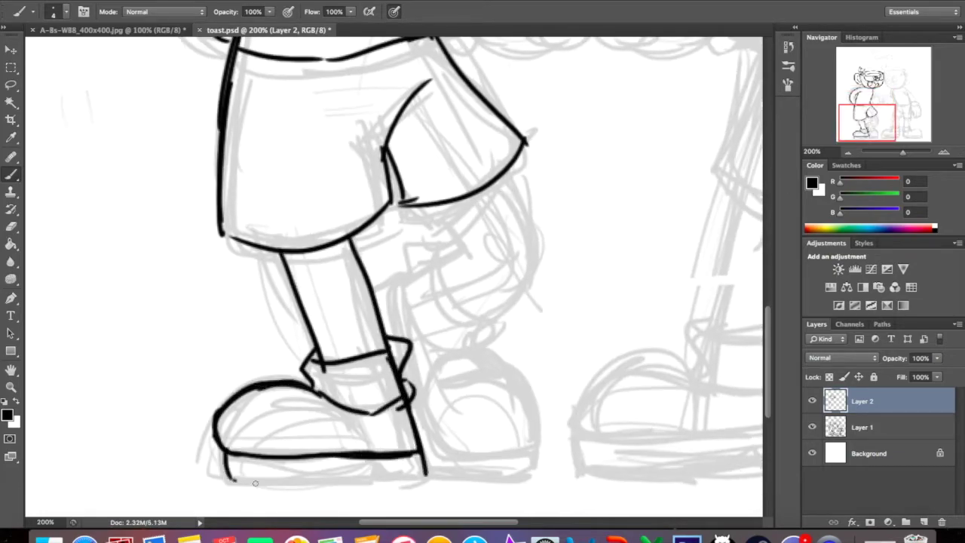
left_click_drag(230, 479, 425, 477)
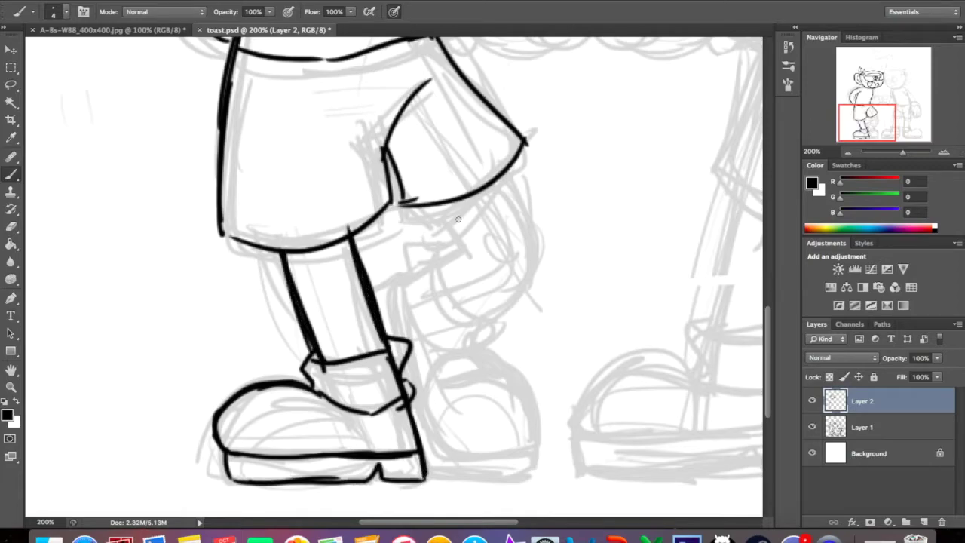
Ink the winking character's crossed back leg with its sock and round-toed shoe
left_click_drag(527, 250, 458, 306)
left_click_drag(463, 247, 413, 265)
left_click_drag(407, 268, 528, 438)
left_click_drag(411, 400, 523, 440)
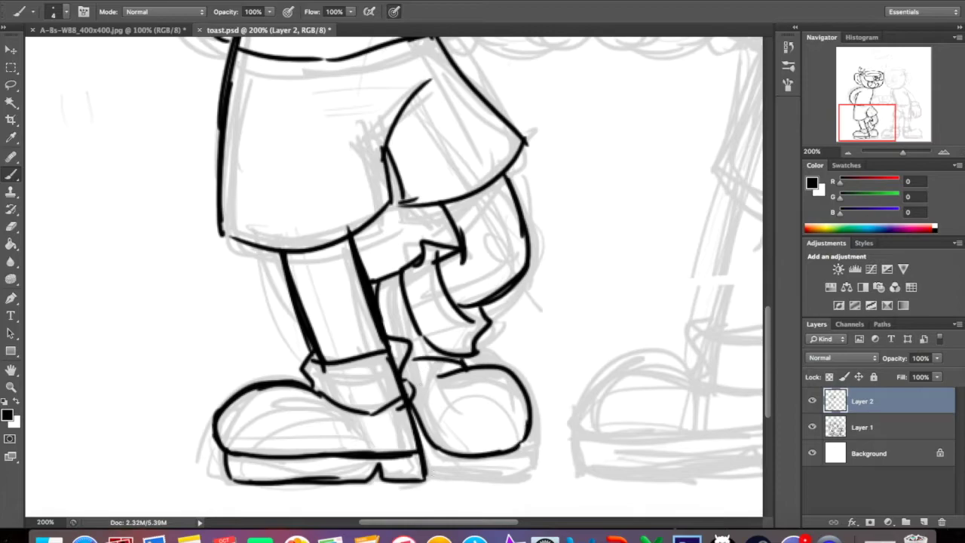
Erase and redraw the winking character's shirt hem and the inner leg line of the shorts
scroll(447, 241, "up", 5)
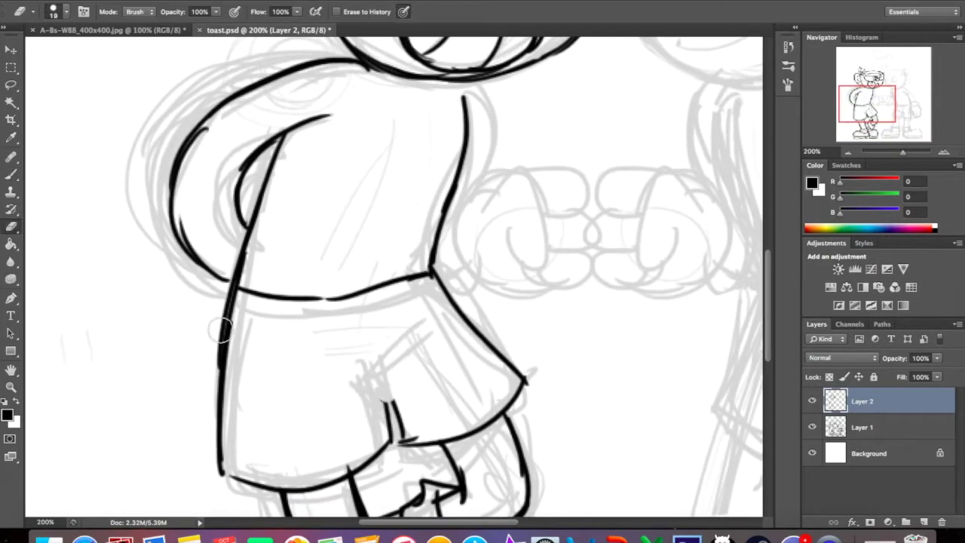
mouse_move(238, 290)
left_mouse_down()
mouse_move(401, 285)
mouse_move(277, 302)
mouse_move(335, 294)
mouse_move(374, 305)
left_mouse_up()
key("e")
key("b")
mouse_move(294, 294)
left_mouse_down()
mouse_move(430, 273)
mouse_move(431, 343)
left_mouse_up()
Ink the winking character's raised fist with its fingers and thumb, and the forearm joining it to the torso
scroll(446, 272, "up", 4)
mouse_move(416, 403)
left_mouse_down()
mouse_move(500, 356)
mouse_move(536, 377)
left_mouse_up()
left_click_drag(469, 377, 534, 416)
scroll(497, 422, "down", 2)
left_click_drag(419, 294, 498, 348)
left_click_drag(460, 345, 510, 347)
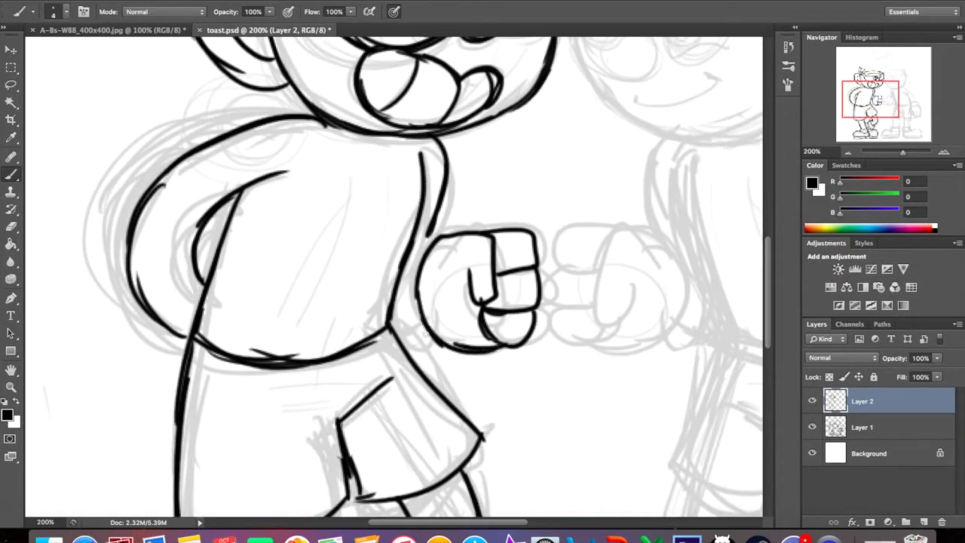
left_click_drag(386, 277, 401, 259)
Ink the second character's round nose, eyes and smile over the sketch
key("ctrl+plus")
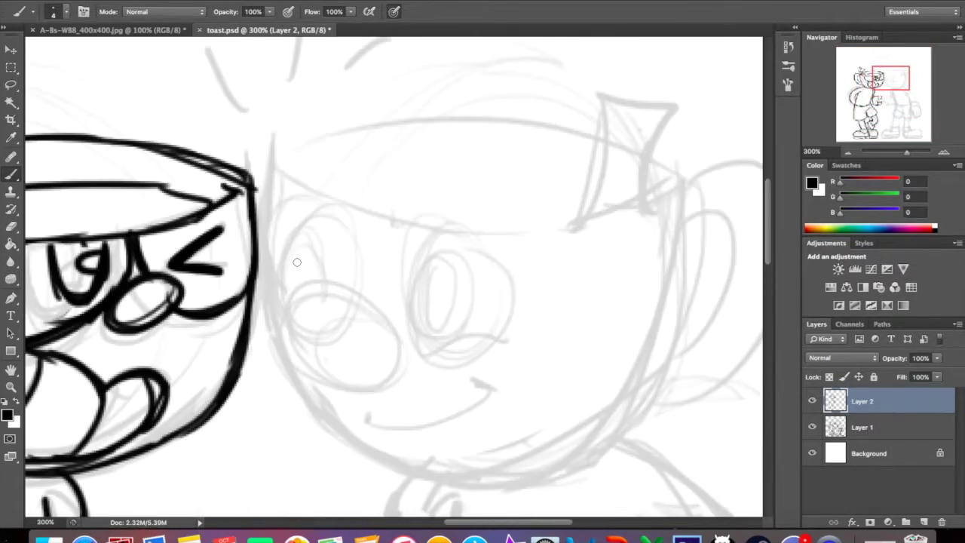
mouse_move(310, 275)
left_mouse_down()
mouse_move(287, 355)
mouse_move(403, 355)
mouse_move(407, 377)
left_mouse_up()
mouse_move(432, 239)
left_mouse_down()
mouse_move(416, 351)
mouse_move(510, 320)
mouse_move(498, 362)
left_mouse_up()
left_click_drag(415, 339, 498, 336)
mouse_move(450, 309)
left_mouse_down()
mouse_move(426, 313)
mouse_move(438, 279)
mouse_move(443, 308)
left_mouse_up()
left_click_drag(366, 423, 490, 390)
left_click_drag(341, 280, 331, 207)
mouse_move(280, 302)
left_mouse_down()
mouse_move(339, 219)
mouse_move(293, 226)
mouse_move(280, 290)
left_mouse_up()
key("e")
key("b")
Ink the second character's cup-shaped head outline and its rim
mouse_move(283, 362)
left_mouse_down()
mouse_move(453, 482)
mouse_move(580, 453)
left_mouse_up()
mouse_move(685, 181)
left_mouse_down()
mouse_move(664, 347)
mouse_move(521, 475)
left_mouse_up()
mouse_move(285, 361)
left_mouse_down()
mouse_move(275, 158)
mouse_move(682, 181)
mouse_move(648, 227)
left_mouse_up()
left_click_drag(280, 169, 471, 196)
left_click_drag(686, 200, 436, 242)
Add the second character's pupils, strengthen the cup edge and ink the front lines of the torso
left_click_drag(343, 224, 298, 280)
mouse_move(286, 226)
left_mouse_down()
mouse_move(354, 249)
mouse_move(317, 279)
mouse_move(320, 272)
left_mouse_up()
left_click_drag(433, 267, 453, 324)
mouse_move(482, 482)
left_mouse_down()
mouse_move(483, 350)
mouse_move(407, 102)
left_mouse_up()
left_click_drag(275, 154, 300, 325)
left_click_drag(453, 302, 466, 263)
left_click_drag(316, 147, 381, 381)
scroll(392, 278, "down", 3)
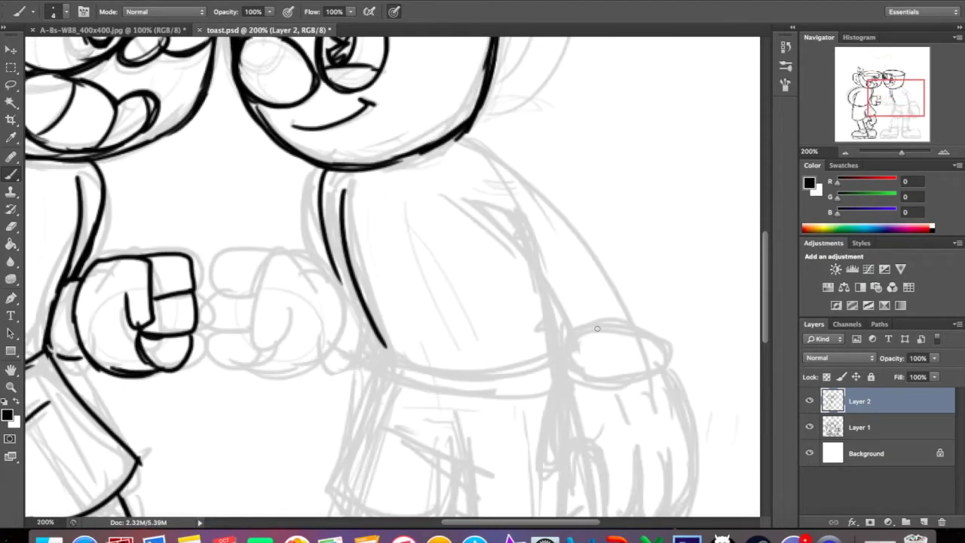
Copy the winking character's torso, arm and fist to a new layer, mirror it horizontally and place it on the second character
scroll(392, 277, "up", 4)
key("l")
left_click_drag(173, 125, 279, 170)
key("super+j")
left_click(132, 0)
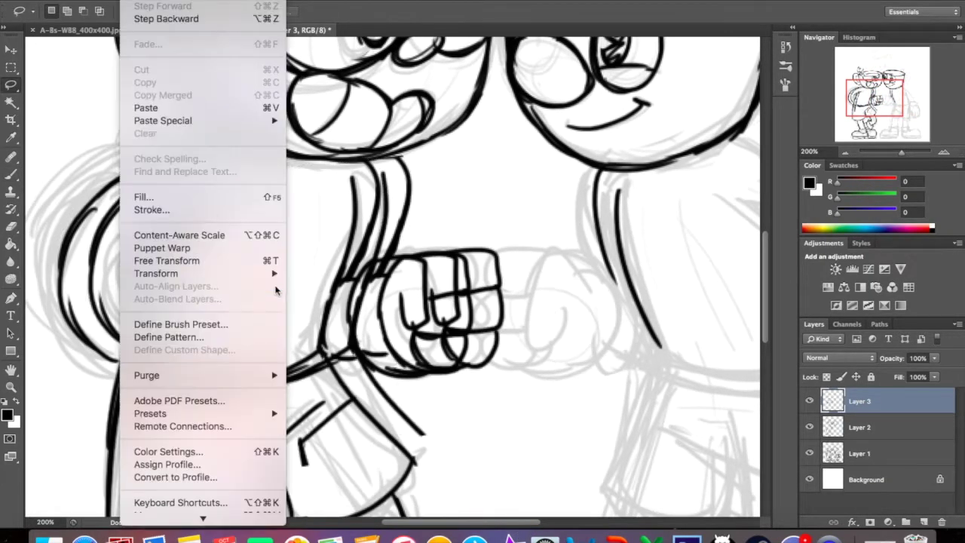
left_click(332, 437)
key("v")
mouse_move(309, 354)
left_mouse_down()
mouse_move(674, 344)
mouse_move(700, 362)
left_mouse_up()
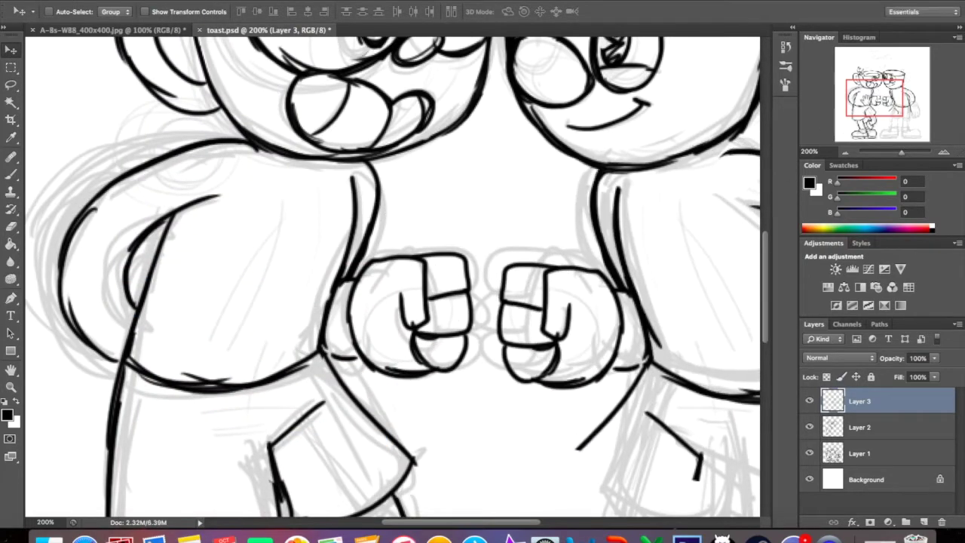
Merge the mirrored copy into Layer 2 and remove the unwanted back arm from the second character
scroll(699, 362, "right", 5)
key("e")
left_click(859, 427)
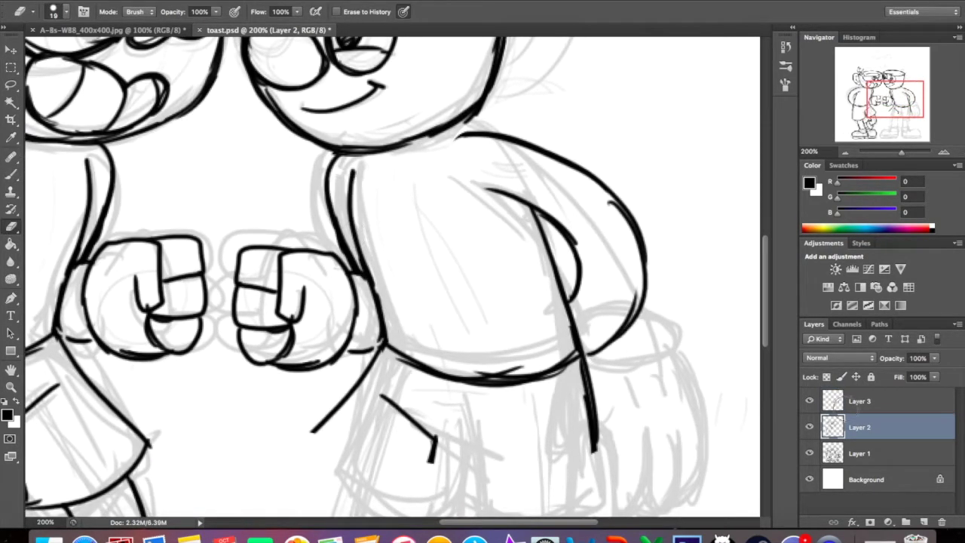
right_click(894, 396)
left_click(735, 118)
Ink the second character's hanging arm from the shoulder to the glove cuff
key("b")
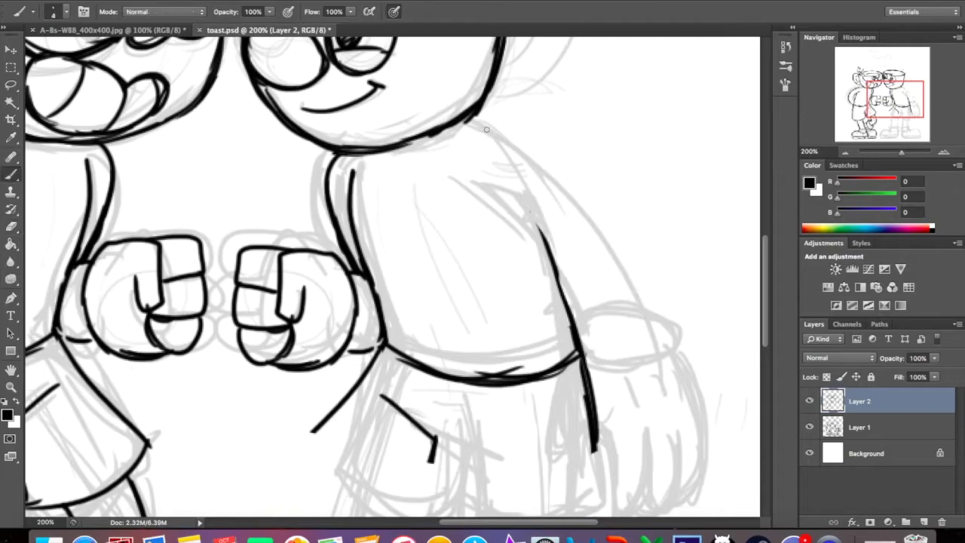
left_click_drag(475, 121, 650, 315)
left_click_drag(457, 171, 590, 306)
left_click_drag(535, 231, 590, 311)
scroll(588, 302, "down", 3)
mouse_move(567, 260)
left_mouse_down()
mouse_move(682, 283)
mouse_move(584, 302)
left_mouse_up()
Ink the thumb and fingers of the second character's hanging glove and undo the stray strokes
mouse_move(580, 294)
left_mouse_down()
mouse_move(564, 390)
mouse_move(623, 439)
left_mouse_up()
left_click_drag(653, 362, 656, 445)
mouse_move(682, 346)
left_mouse_down()
mouse_move(686, 441)
mouse_move(688, 415)
left_mouse_up()
left_click_drag(682, 290, 691, 426)
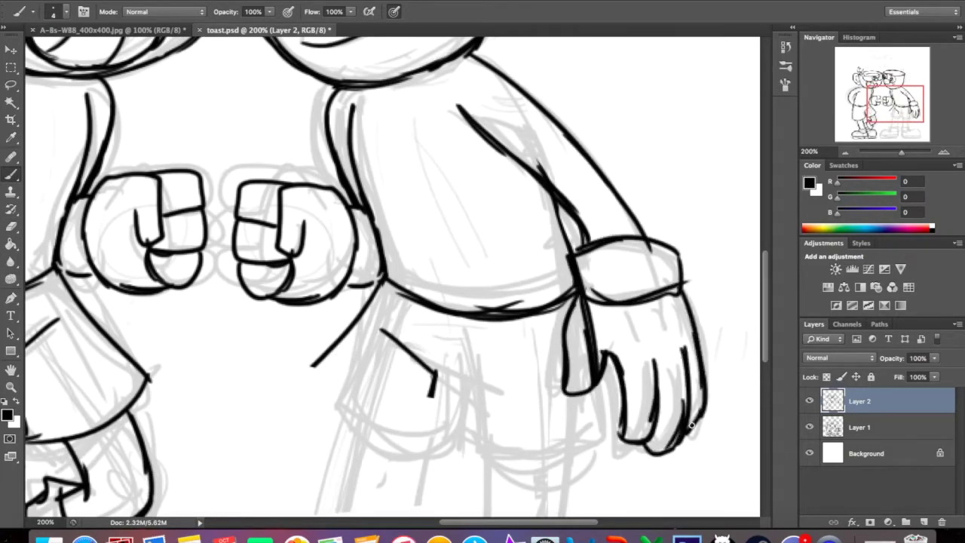
key("ctrl+alt+z")
key("ctrl+alt+z")
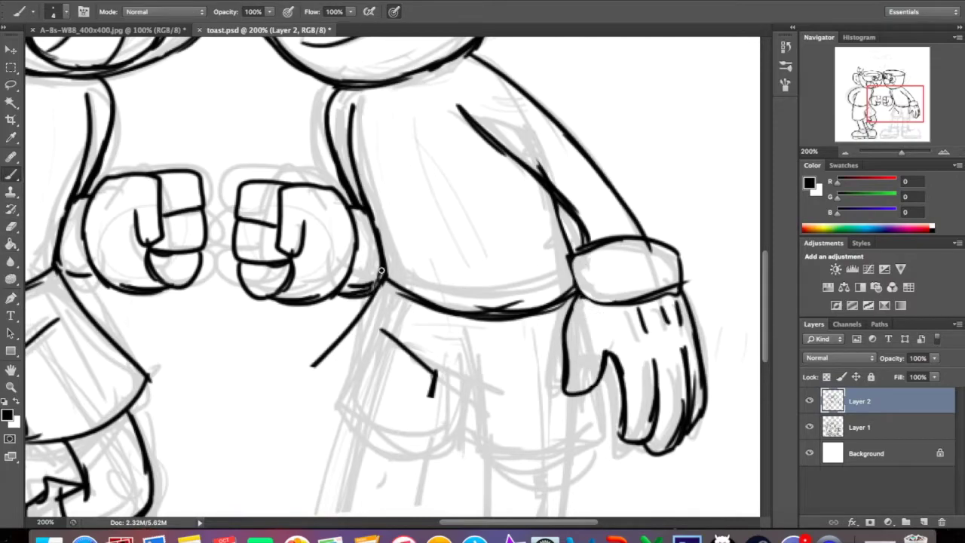
Erase the mirrored shorts lines and ink the second character's shorts with both leg openings
scroll(84, 279, "down", 5)
key("e")
left_click_drag(287, 215, 347, 144)
left_click_drag(358, 179, 413, 241)
key("b")
mouse_move(347, 136)
left_mouse_down()
mouse_move(303, 252)
mouse_move(437, 287)
left_mouse_up()
left_click_drag(441, 290, 569, 290)
Ink both sides of the second character's front leg below the shorts
scroll(564, 293, "down", 3)
left_click_drag(393, 219, 377, 335)
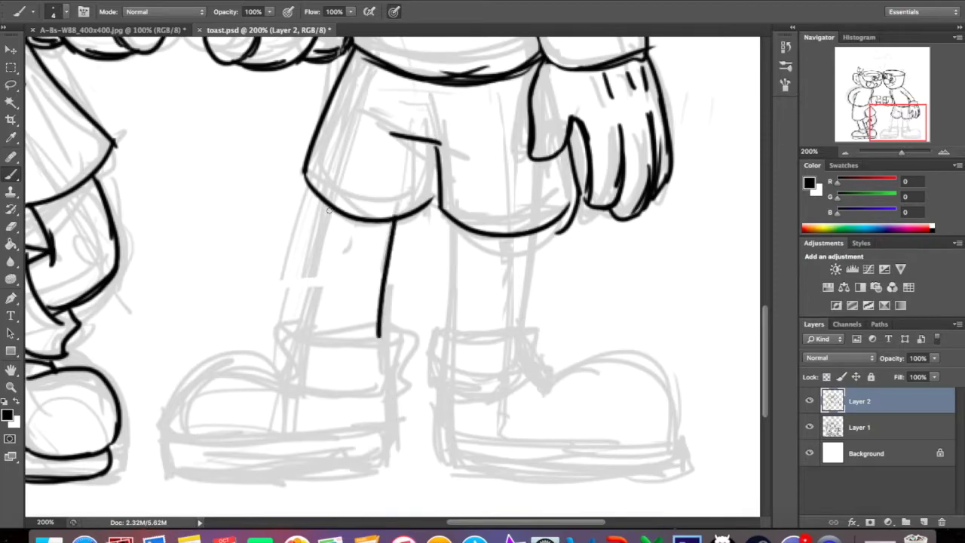
left_click_drag(329, 210, 303, 325)
Select the sketched outer leg and shoe on Layer 1 and shift them slightly to the right
key("l")
key("alt+bracketleft")
left_click_drag(461, 228, 739, 466)
key("v")
left_click_drag(592, 371, 626, 370)
key("ctrl+d")
Ink the second character's outer leg, cuffed sock and shoe on Layer 2
key("b")
key("alt+bracketright")
left_click_drag(482, 234, 517, 331)
left_click_drag(549, 228, 558, 328)
mouse_move(480, 318)
left_mouse_down()
mouse_move(569, 380)
mouse_move(713, 441)
mouse_move(478, 441)
mouse_move(668, 475)
mouse_move(714, 435)
left_mouse_up()
scroll(569, 419, "down", 2)
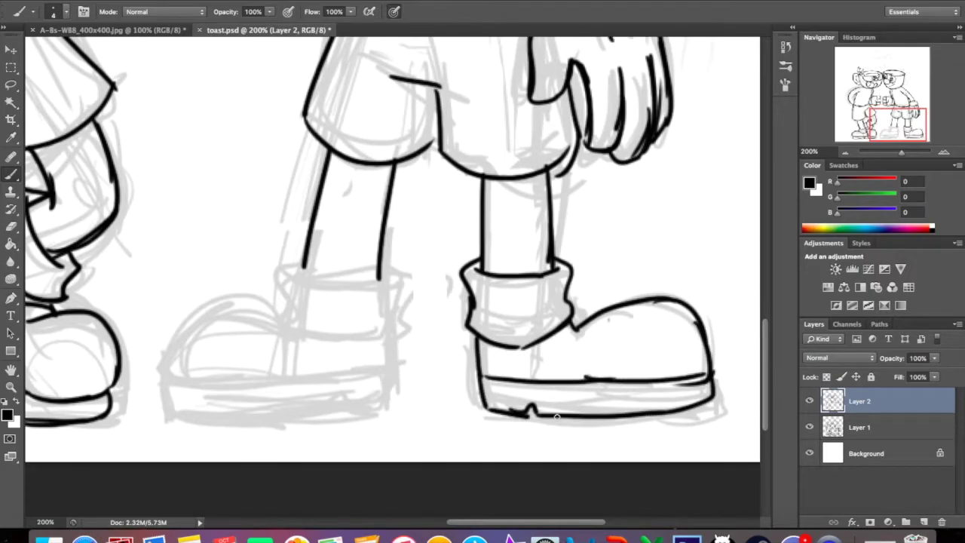
Erase and redraw the line between the outer shoe's upper and its sole
key("e")
left_click_drag(482, 377, 606, 386)
key("b")
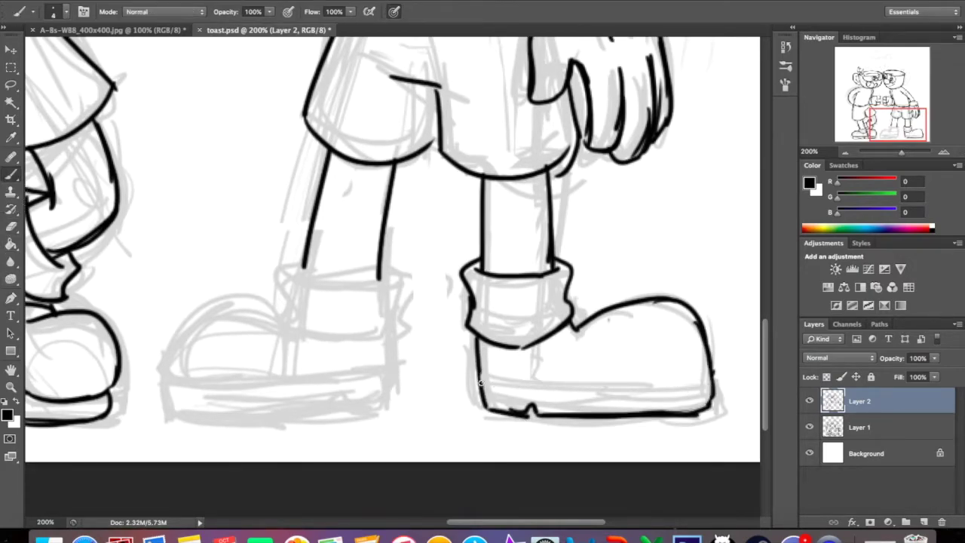
left_click_drag(516, 391, 714, 389)
mouse_move(577, 328)
left_mouse_down()
mouse_move(706, 348)
mouse_move(713, 395)
left_mouse_up()
Ink the cuffed sock on the second character's front leg
scroll(713, 395, "left", 3)
mouse_move(383, 322)
left_mouse_down()
mouse_move(469, 347)
mouse_move(499, 315)
left_mouse_up()
mouse_move(396, 270)
left_mouse_down()
mouse_move(500, 322)
mouse_move(626, 301)
mouse_move(654, 388)
left_mouse_up()
Redraw the rounded toe of the outer shoe and clean up its sole tip
scroll(353, 297, "right", 4)
key("e")
key("b")
mouse_move(510, 329)
left_mouse_down()
mouse_move(641, 330)
mouse_move(651, 392)
left_mouse_up()
key("e")
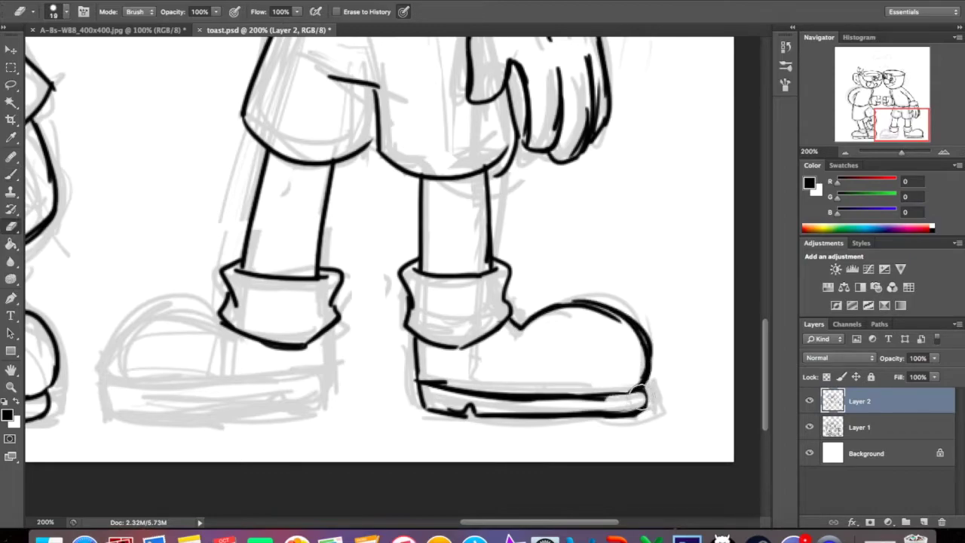
Ink the second character's front shoe with its rounded toe and heeled sole
key("b")
scroll(650, 374, "left", 3)
scroll(650, 374, "up", 2)
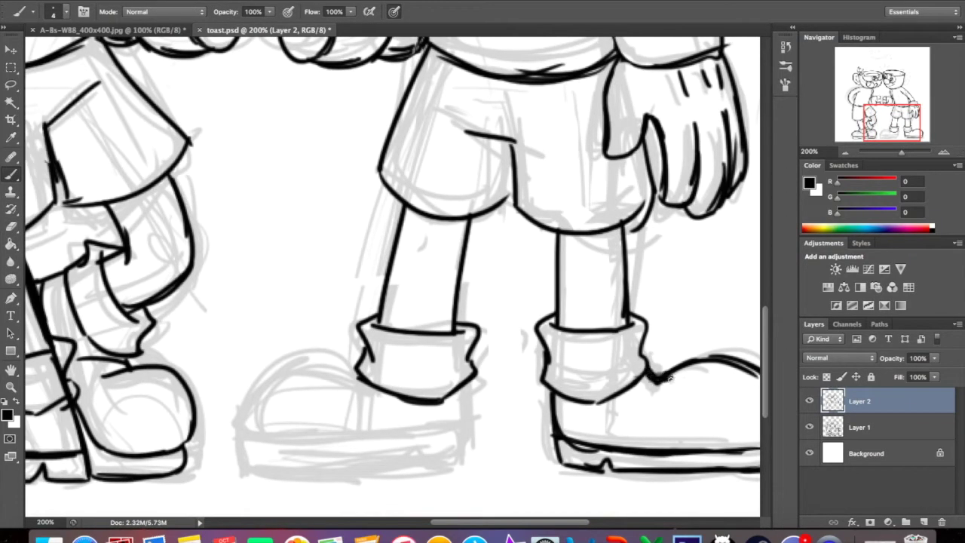
scroll(665, 374, "down", 2)
left_click_drag(469, 350, 334, 411)
left_click_drag(245, 403, 373, 369)
mouse_move(399, 407)
left_mouse_down()
mouse_move(278, 413)
mouse_move(473, 389)
left_mouse_up()
mouse_move(245, 411)
left_mouse_down()
mouse_move(248, 439)
mouse_move(441, 422)
left_mouse_up()
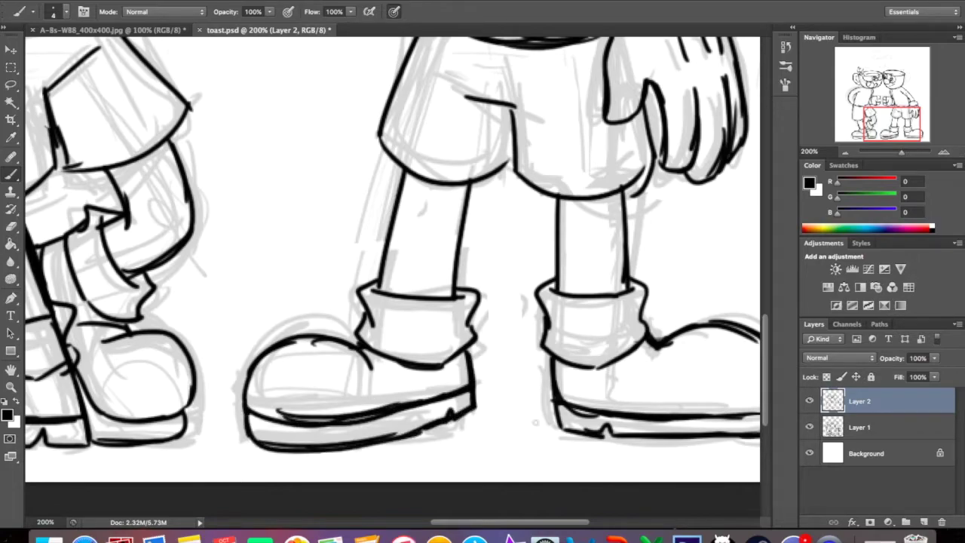
Adjust a selected part of the line art with Free Transform and reposition it
key("super+minus")
key("l")
key("ctrl+t")
key("Return")
key("v")
key("ctrl+d")
key("b")
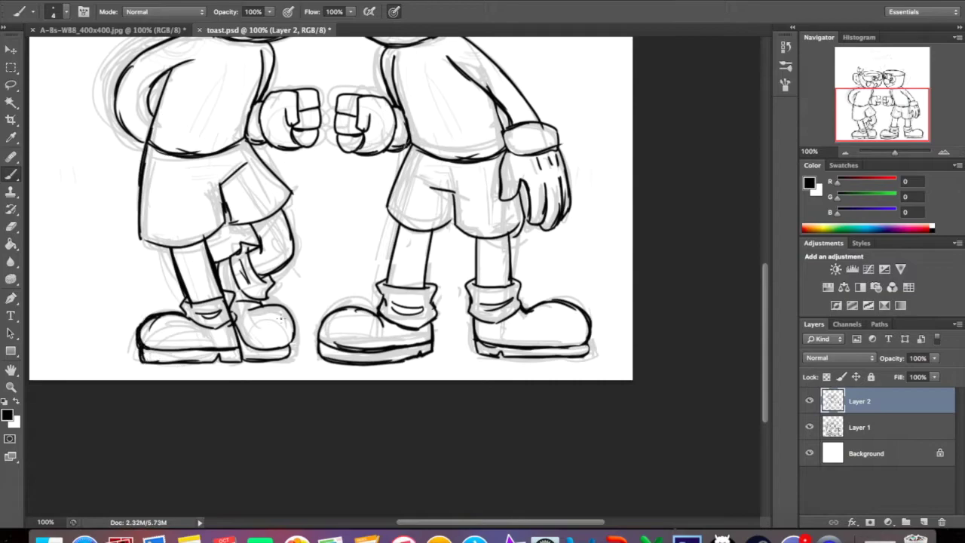
Select the whole second character's line art and move it left until the two cup heads touch
scroll(469, 280, "up", 5)
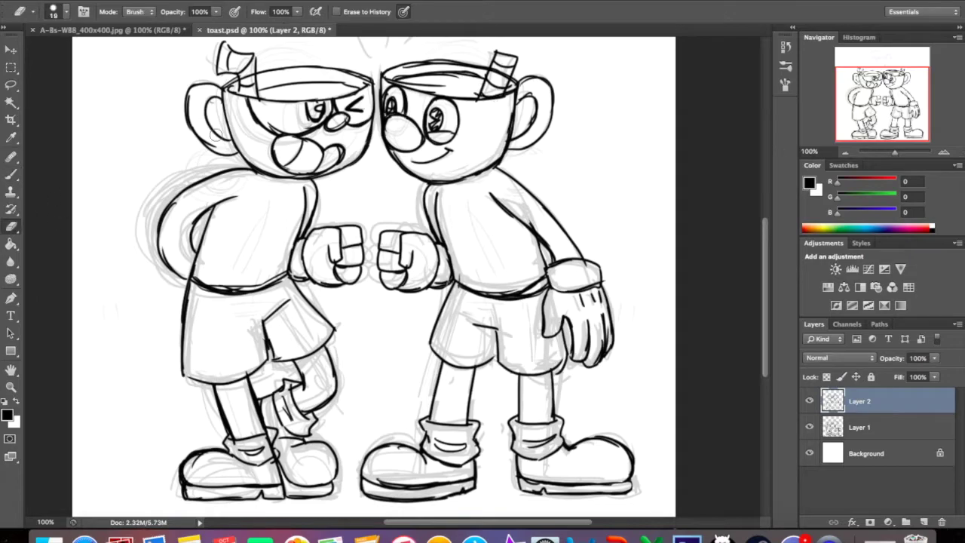
key("l")
mouse_move(381, 51)
left_mouse_down()
mouse_move(382, 117)
mouse_move(689, 171)
mouse_move(678, 196)
left_mouse_up()
key("v")
left_click_drag(607, 248, 597, 344)
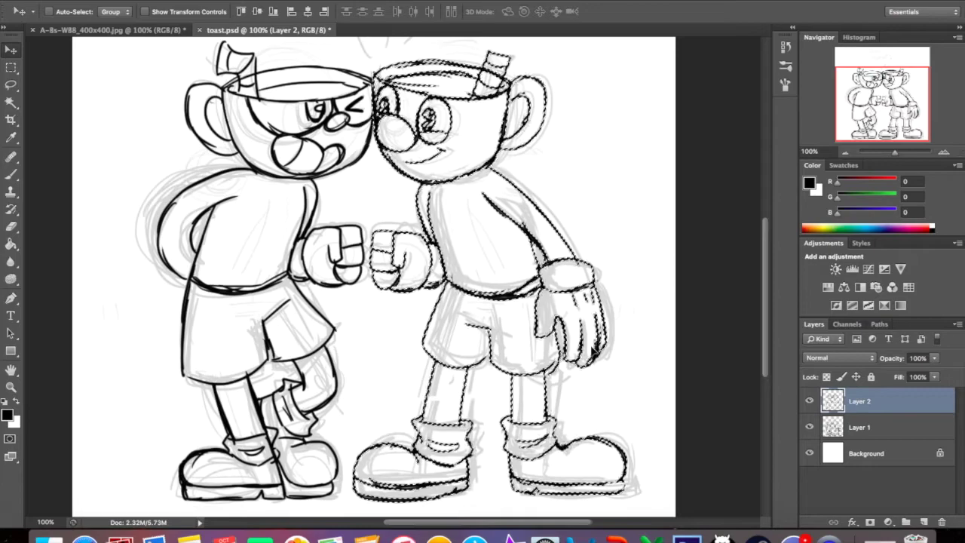
key("ctrl+d")
Select the second character's fist and move it left to meet the winking character's fist
key("l")
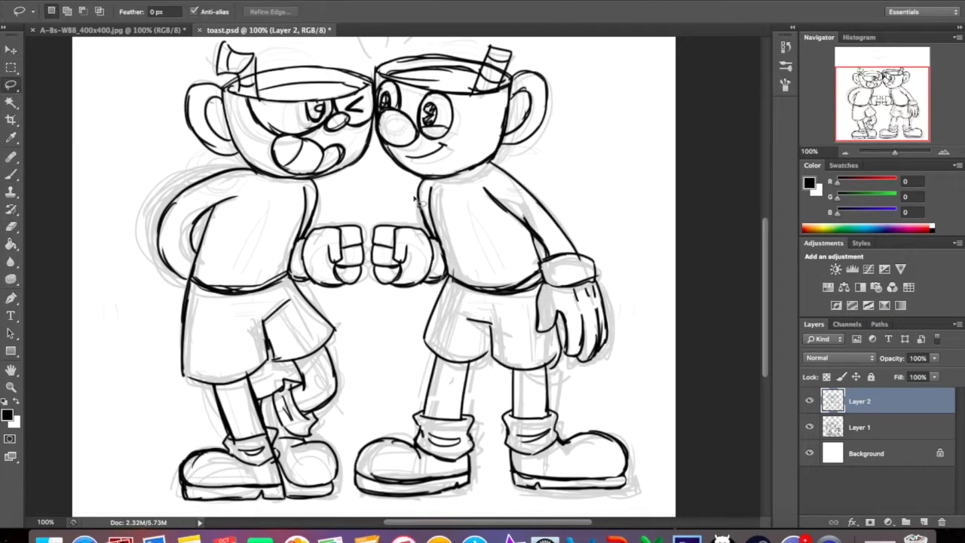
key("v")
left_click_drag(444, 243, 400, 256)
key("ctrl+d")
Touch up the winking character's shoulder line, erase the second character's shirt hem and draw highlights on both noses
key("b")
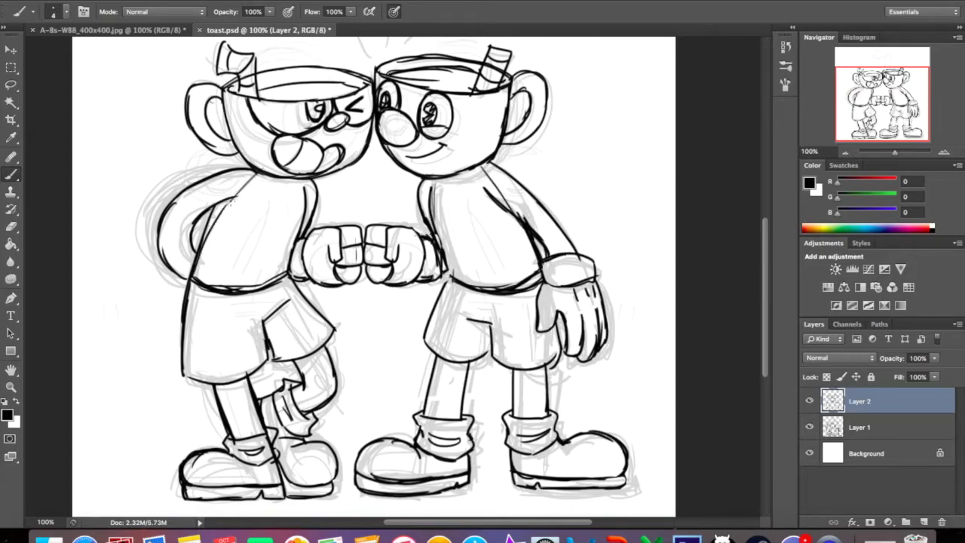
key("e")
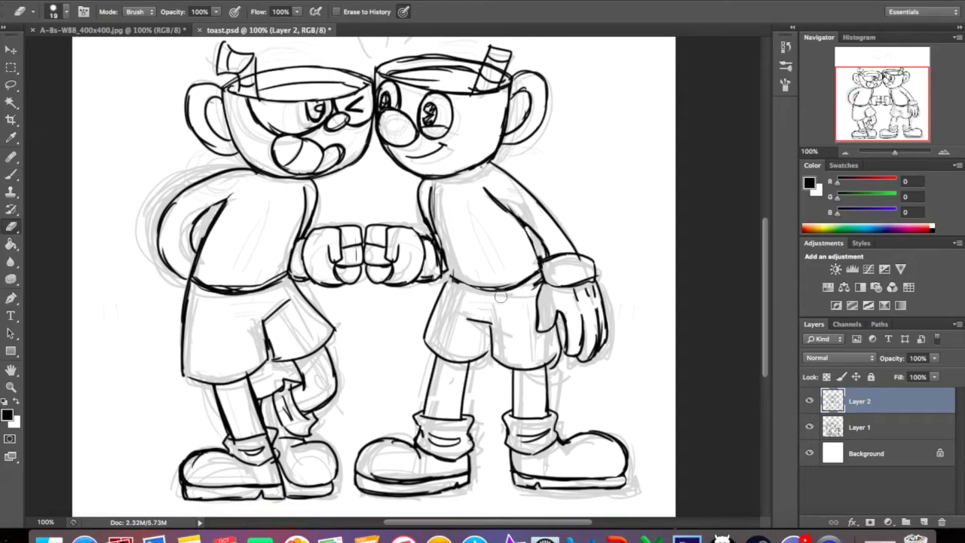
key("b")
left_click_drag(389, 112, 385, 124)
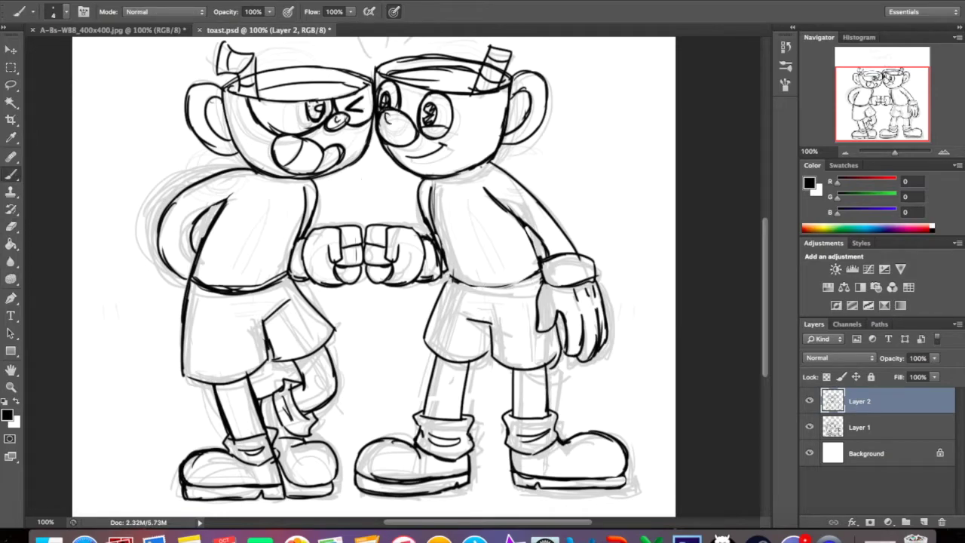
Lasso the winking character's bent arm and adjust its position against the body
key("l")
left_click_drag(197, 142, 197, 271)
left_click(129, 0)
left_click(313, 316)
key("Return")
Draw short impact lines above the bumping fists and above the point where the two cup heads touch
key("b")
left_click_drag(352, 213, 353, 218)
left_click_drag(362, 210, 364, 217)
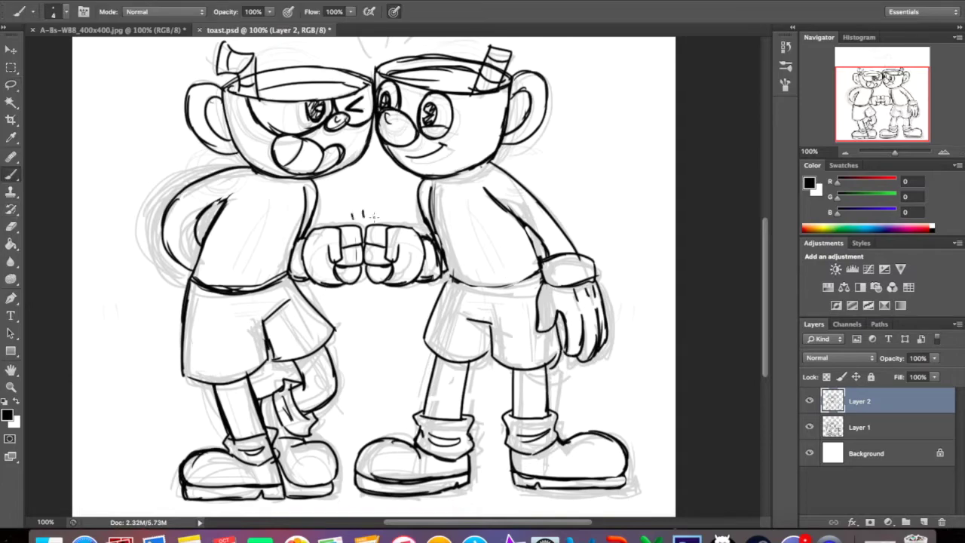
left_click(860, 427)
left_click_drag(880, 79, 881, 61)
key("alt+bracketright")
left_click_drag(377, 157, 376, 174)
left_click_drag(403, 155, 395, 170)
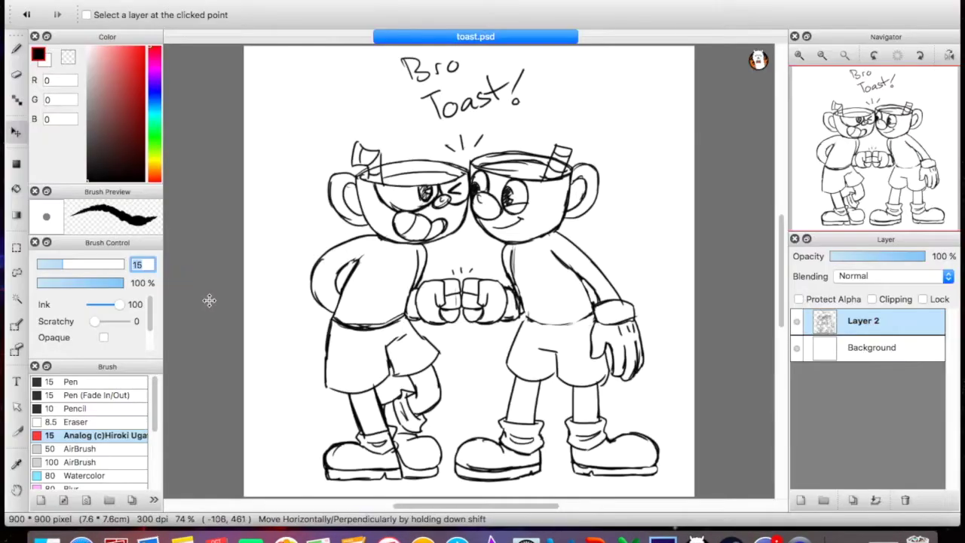
In FireAlpaca, ink the winking character's cup outline and rim on a new layer with a size 4 brush and correction 20
scroll(492, 216, "up", 2)
scroll(538, 73, "up", 3)
left_click(531, 14)
left_click(505, 499)
left_click_drag(275, 172, 345, 337)
key("super+z")
mouse_move(267, 154)
left_mouse_down()
mouse_move(431, 340)
mouse_move(572, 162)
mouse_move(574, 133)
mouse_move(268, 150)
mouse_move(569, 138)
left_mouse_up()
key("super+z")
key("super+z")
key("super+z")
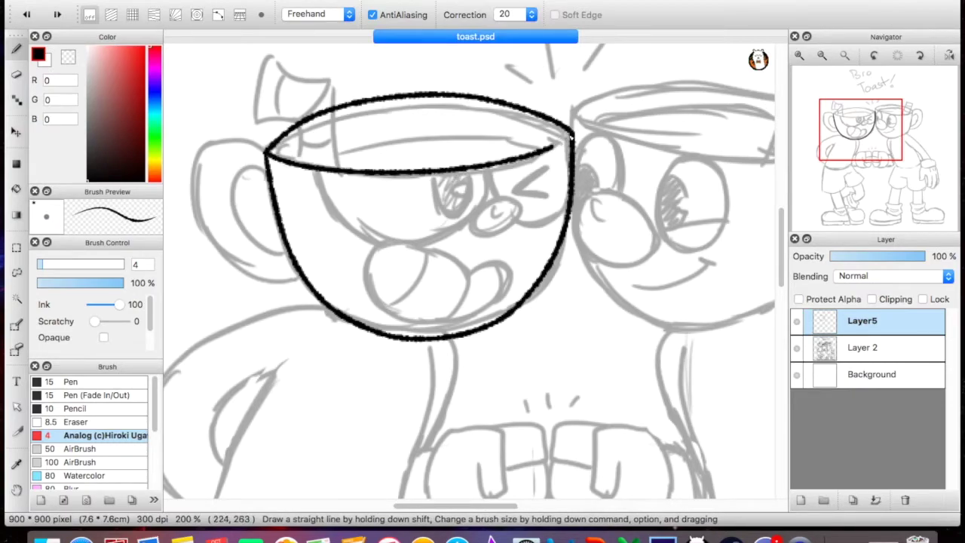
Ink the inner rim, open mouth and handle of the winking character's cup head
mouse_move(288, 167)
left_mouse_down()
mouse_move(451, 116)
mouse_move(561, 135)
mouse_move(511, 126)
mouse_move(304, 165)
left_mouse_up()
key("super+z")
key("super+z")
left_click_drag(472, 267, 512, 296)
mouse_move(263, 156)
left_mouse_down()
mouse_move(276, 277)
mouse_move(300, 279)
left_mouse_up()
mouse_move(270, 180)
left_mouse_down()
mouse_move(292, 261)
mouse_move(227, 181)
mouse_move(293, 261)
left_mouse_up()
key("super+z")
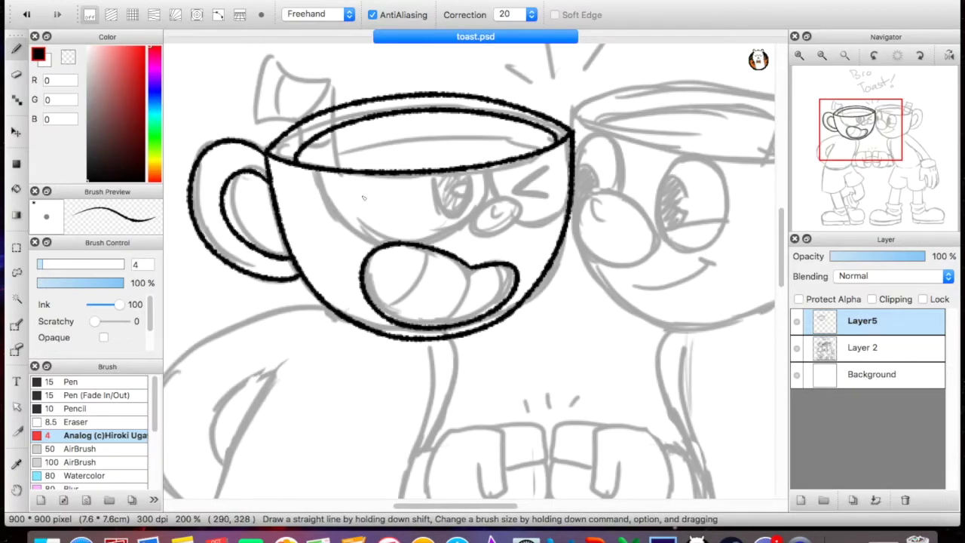
Ink the winking character's nose, open eye, pupil and wink, using a stroke correction of 10
mouse_move(486, 198)
left_mouse_down()
mouse_move(480, 235)
mouse_move(324, 179)
left_mouse_up()
key("super+z")
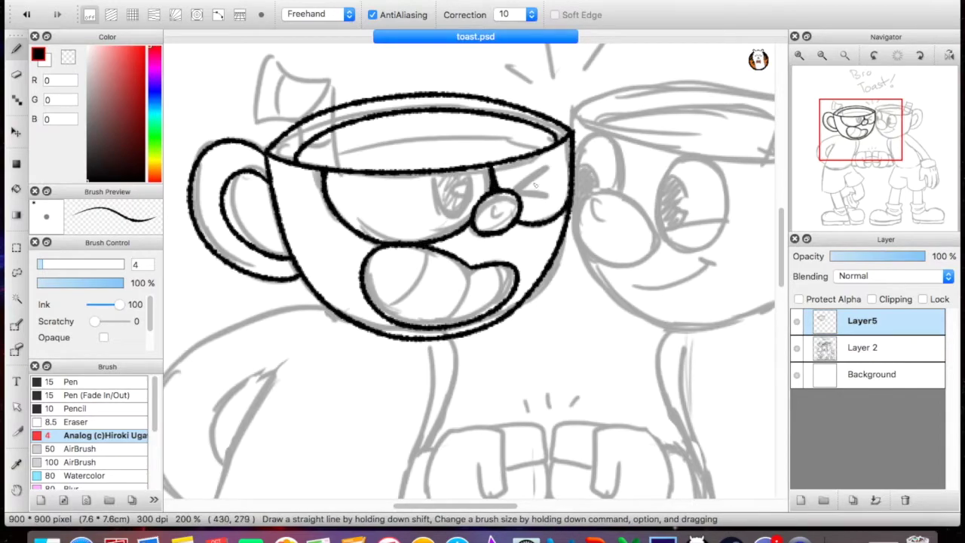
mouse_move(441, 178)
left_mouse_down()
mouse_move(453, 215)
mouse_move(463, 215)
mouse_move(466, 195)
left_mouse_up()
key("e")
key("b")
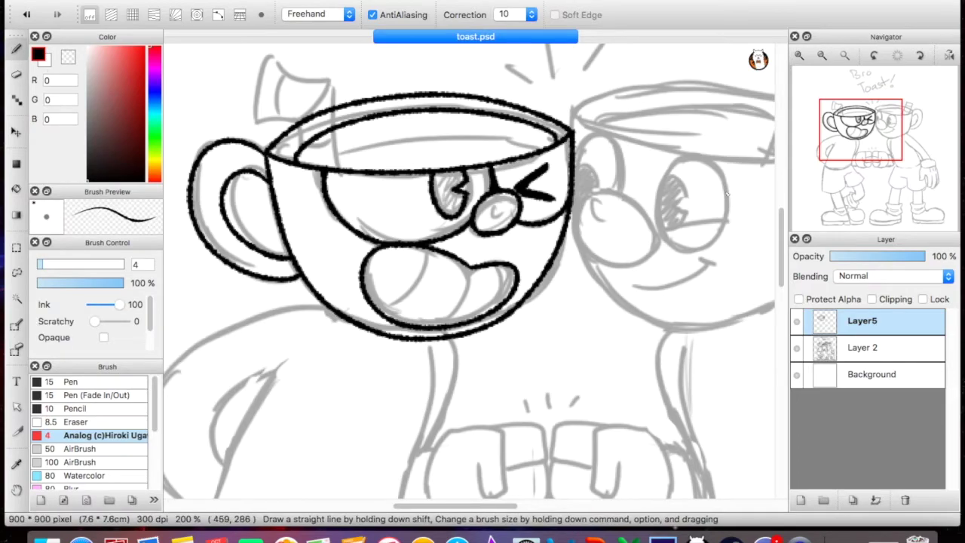
Ink the outer and inner curves of the winking character's bent arm
scroll(727, 195, "down", 5)
scroll(728, 194, "left", 3)
left_click_drag(462, 138, 328, 333)
left_click_drag(349, 289, 403, 196)
key("super+z")
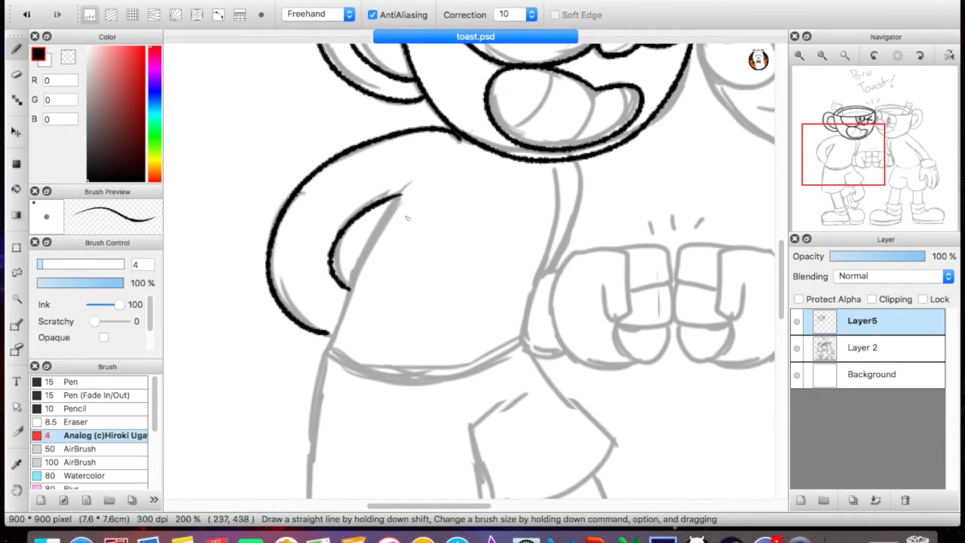
Ink the winking character's shorts, shirt sides, shirt hem and the upper part of the fist-bumping arm
scroll(409, 214, "down", 5)
mouse_move(345, 91)
left_mouse_down()
mouse_move(287, 324)
mouse_move(494, 205)
left_mouse_up()
left_click_drag(514, 140, 483, 308)
scroll(474, 286, "up", 5)
scroll(473, 287, "right", 2)
left_click_drag(477, 154, 447, 321)
mouse_move(269, 310)
left_mouse_down()
mouse_move(450, 321)
mouse_move(287, 333)
left_mouse_up()
key("super+z")
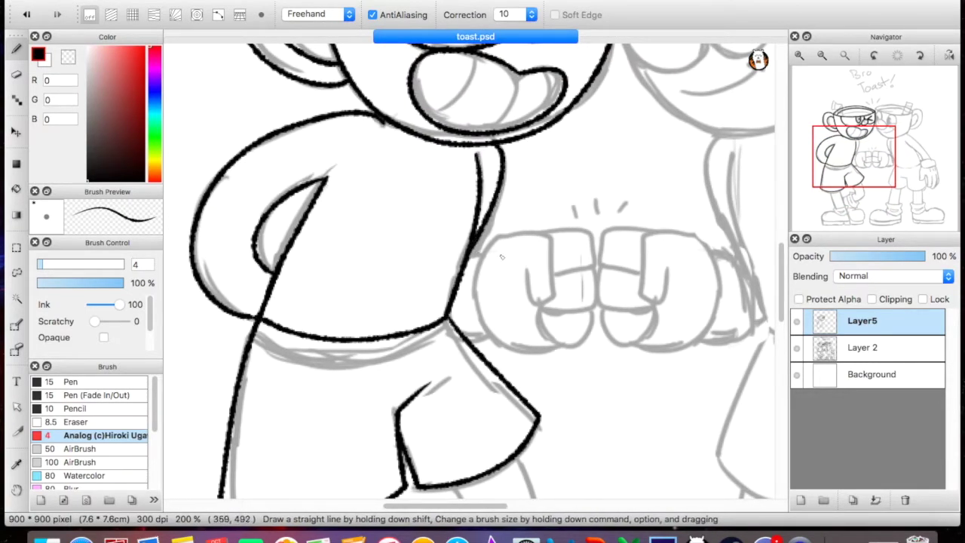
Ink the winking character's fist with its fingers, thumb and cuff
left_click_drag(488, 337, 540, 234)
left_click_drag(522, 266, 548, 236)
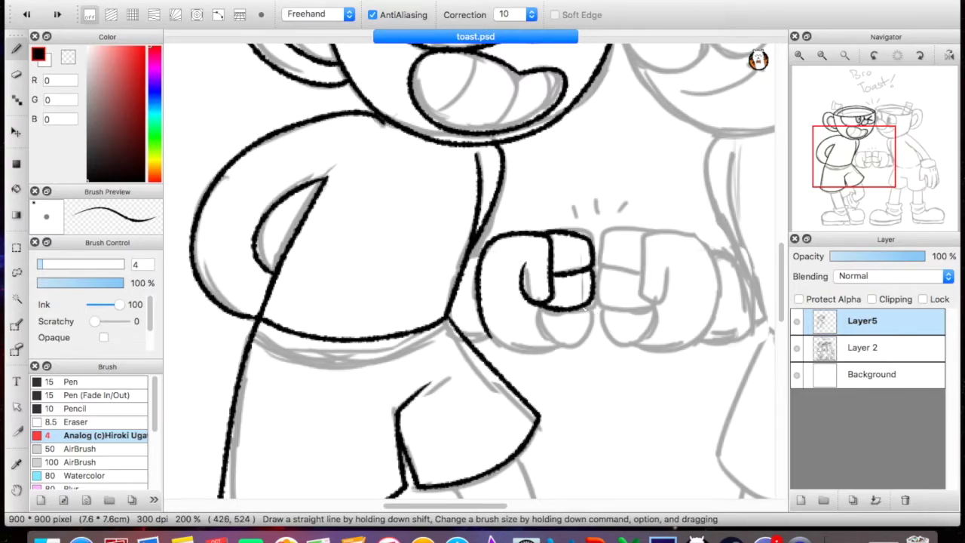
left_click_drag(484, 334, 566, 345)
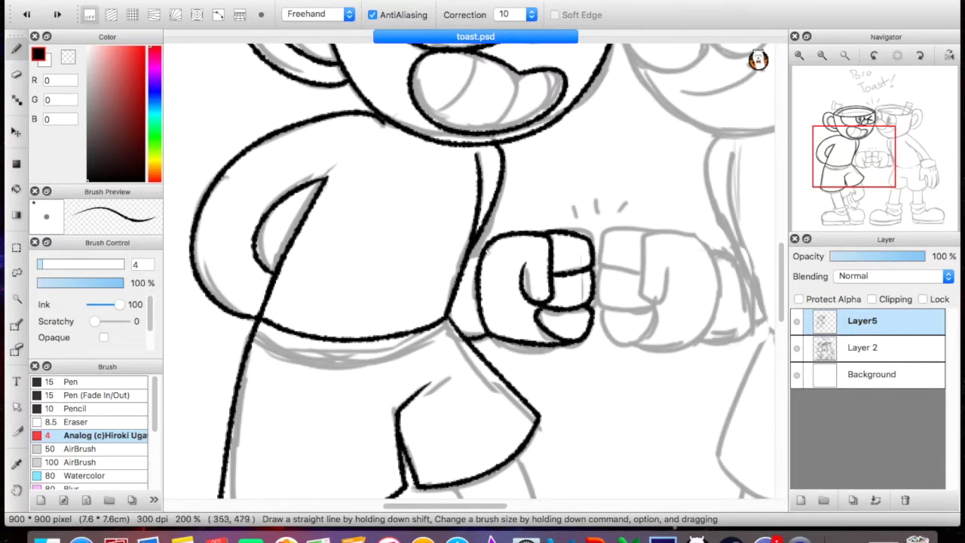
Ink the winking character's standing leg, sock and shoe, including the sole and heel
scroll(565, 346, "down", 5)
left_click_drag(361, 198, 395, 310)
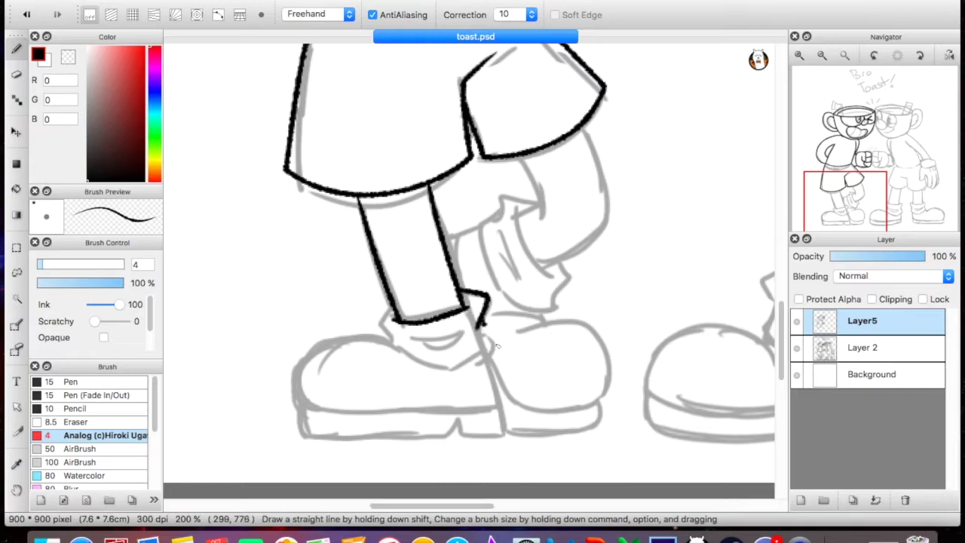
left_click_drag(298, 355, 496, 409)
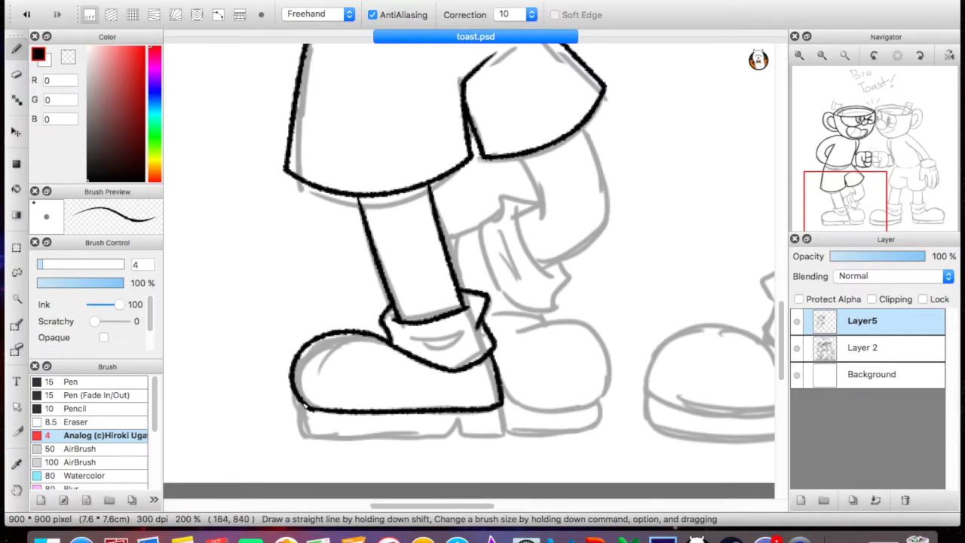
left_click_drag(305, 405, 460, 429)
Ink the winking character's crossed leg, its loose sock and the shoe behind the standing foot
left_click_drag(607, 209, 538, 265)
left_click_drag(504, 215, 543, 309)
left_click_drag(561, 260, 567, 276)
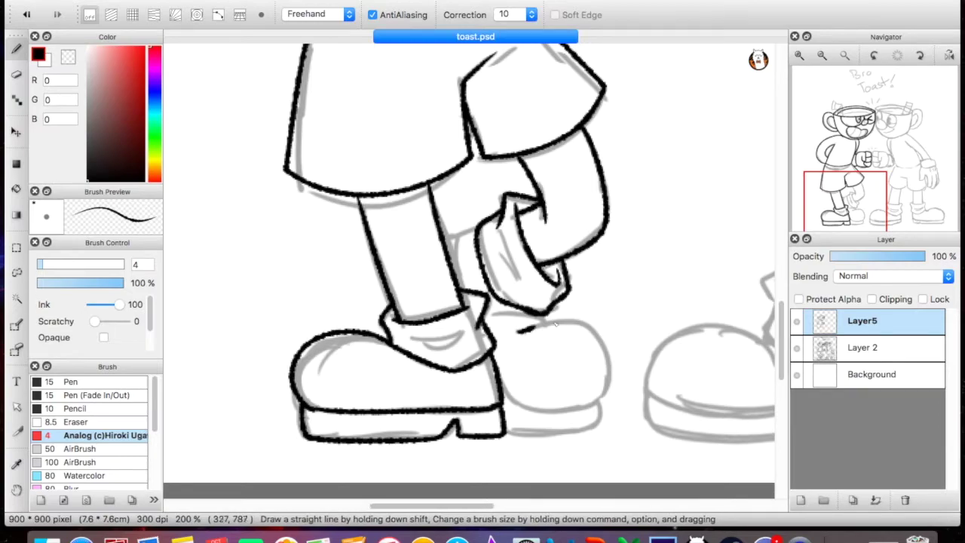
left_click_drag(545, 325, 586, 408)
Touch up the outer side line of the winking character's shorts
mouse_move(846, 201)
left_mouse_down()
mouse_move(840, 188)
mouse_move(859, 173)
mouse_move(851, 178)
left_mouse_up()
key("e")
key("b")
mouse_move(266, 161)
left_mouse_down()
mouse_move(236, 342)
mouse_move(253, 346)
left_mouse_up()
Add a new layer and ink the second character's cup outline and handle on it
left_click_drag(857, 171, 885, 125)
left_click(801, 500)
mouse_move(430, 320)
left_mouse_down()
mouse_move(489, 360)
mouse_move(658, 160)
left_mouse_up()
left_click(18, 73)
left_click(17, 49)
key("super+plus")
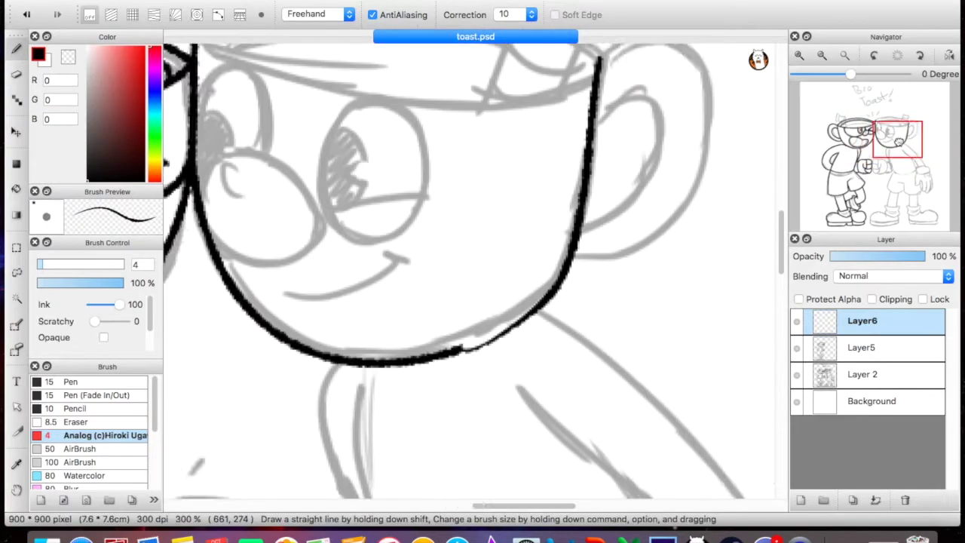
scroll(392, 317, "right", 3)
scroll(478, 211, "right", 4)
left_click_drag(478, 211, 451, 416)
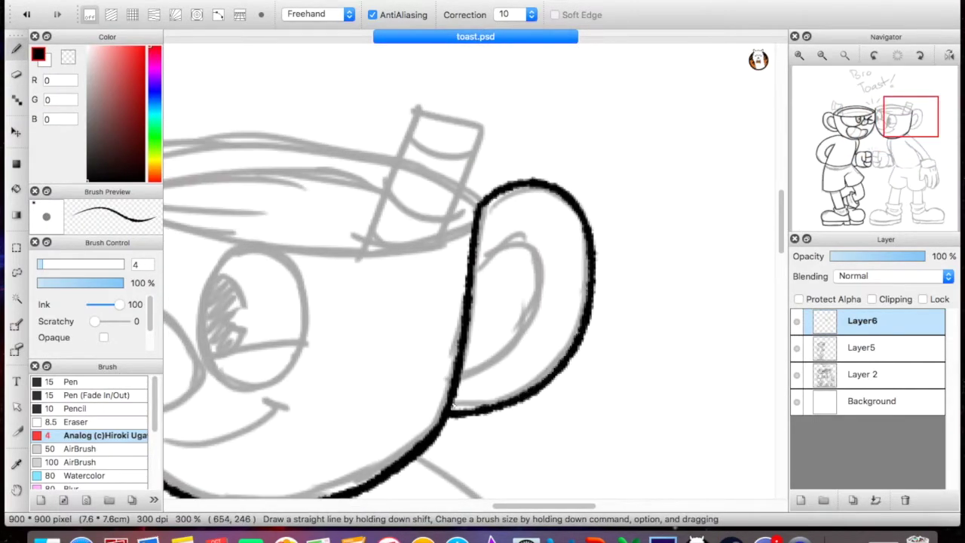
mouse_move(477, 255)
left_mouse_down()
mouse_move(461, 390)
mouse_move(462, 381)
left_mouse_up()
key("super+z")
Ink the upper rim curve across the second character's cup
scroll(653, 236, "left", 4)
mouse_move(653, 217)
left_mouse_down()
mouse_move(396, 140)
mouse_move(254, 186)
left_mouse_up()
mouse_move(255, 188)
left_mouse_down()
mouse_move(408, 256)
mouse_move(362, 246)
mouse_move(653, 215)
left_mouse_up()
key("super+z")
Try inking the second character's nose, near eye and smile
scroll(781, 171, "down", 3)
scroll(781, 170, "left", 3)
mouse_move(490, 288)
left_mouse_down()
mouse_move(491, 306)
mouse_move(374, 256)
left_mouse_up()
key("super+z")
left_click_drag(376, 323, 444, 331)
mouse_move(504, 211)
left_mouse_down()
mouse_move(509, 309)
mouse_move(594, 287)
mouse_move(501, 294)
left_mouse_up()
key("super+z")
left_click_drag(528, 353, 576, 327)
key("super+z")
left_click_drag(430, 374, 576, 351)
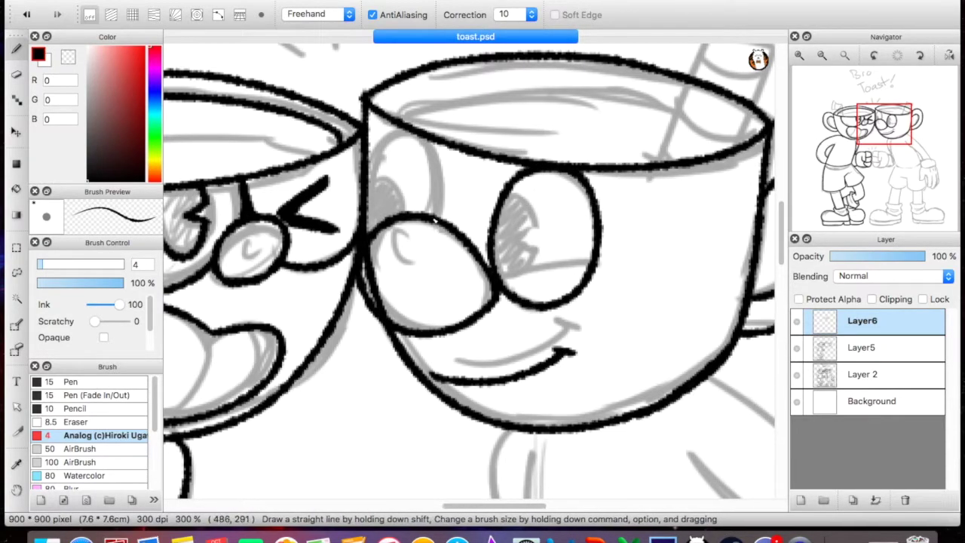
Undo the second character's facial strokes and the front rim curve
left_click_drag(381, 154, 435, 213)
key("super+z")
key("super+z")
key("super+z")
key("super+z")
key("super+z")
key("super+z")
key("super+z")
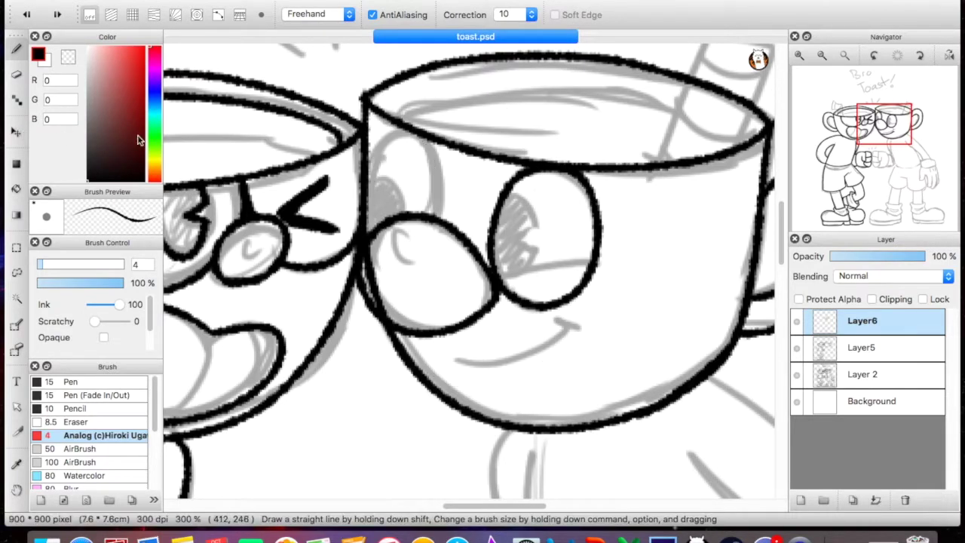
Ink the second character's near eye, lower eyelid and smile, and draw the nose on a separate new layer
mouse_move(541, 167)
left_mouse_down()
mouse_move(578, 282)
mouse_move(537, 164)
left_mouse_up()
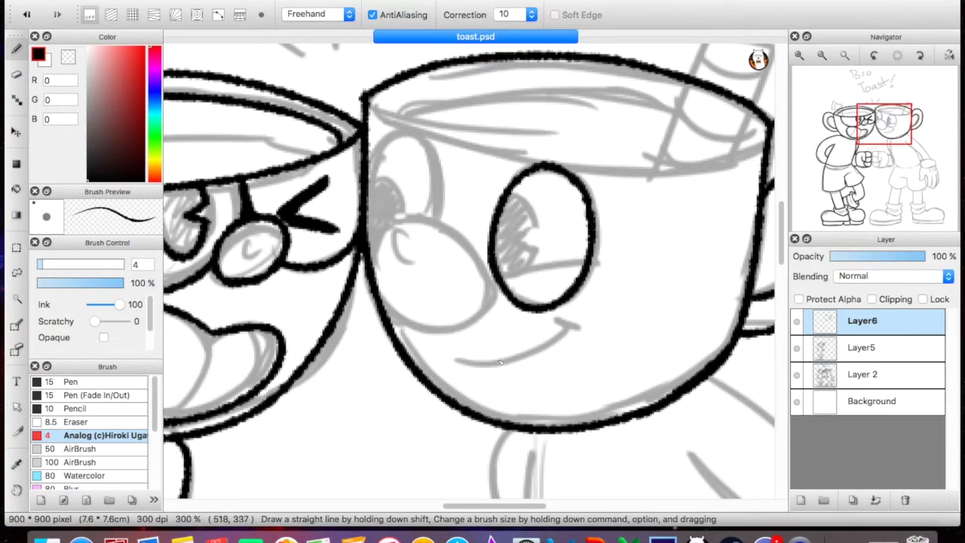
left_click_drag(445, 371, 567, 332)
left_click_drag(498, 294, 437, 222)
key("super+z")
key("super+shift+n")
mouse_move(494, 290)
left_mouse_down()
mouse_move(366, 273)
mouse_move(493, 298)
left_mouse_up()
Copy the second character's near eye, paste it and move the copy over the far eye in the sketch
key("m")
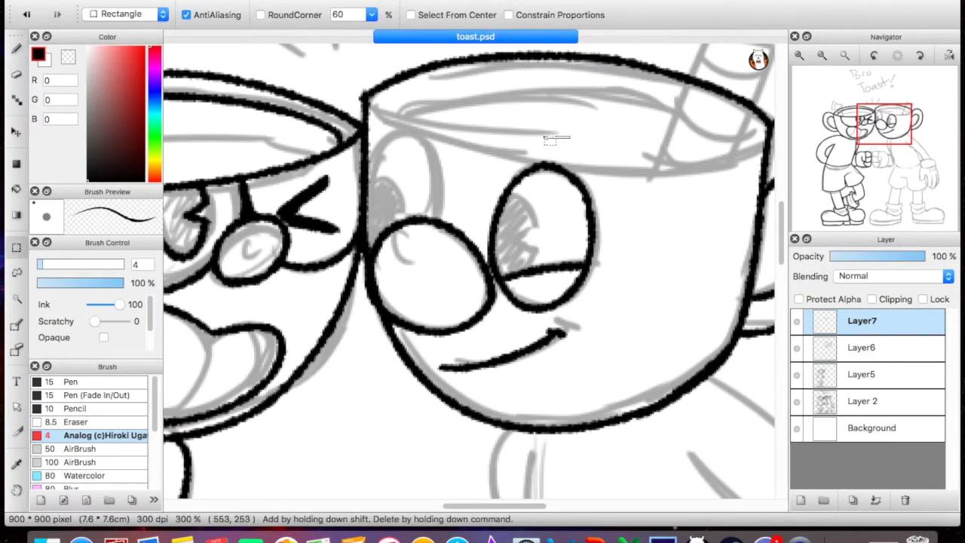
left_click_drag(618, 145, 490, 302)
key("super+c")
key("super+v")
key("v")
left_click_drag(547, 275, 386, 241)
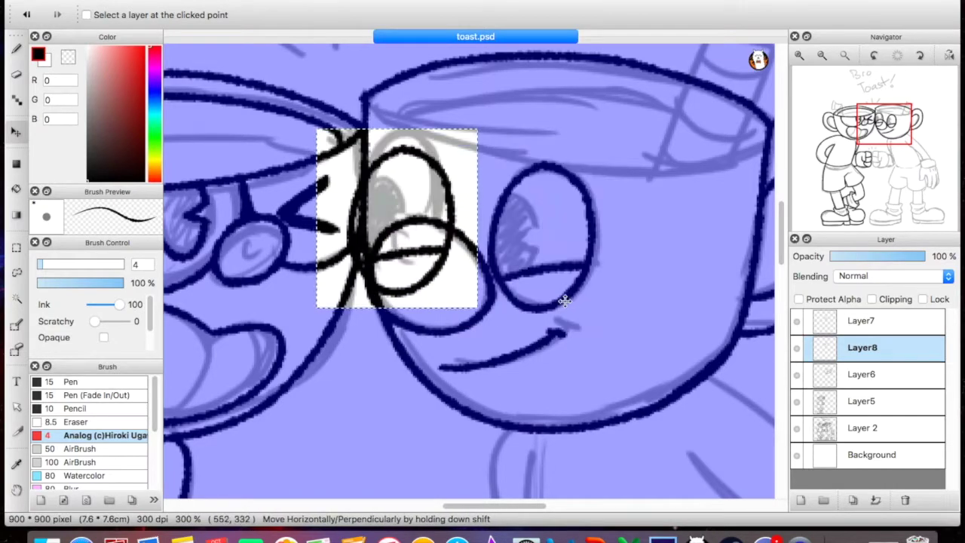
Erase the copied eye's lines outside the cup and over the nose, and nudge the eye closer to the cup's edge
key("e")
mouse_move(354, 181)
left_mouse_down()
mouse_move(389, 290)
mouse_move(441, 254)
left_mouse_up()
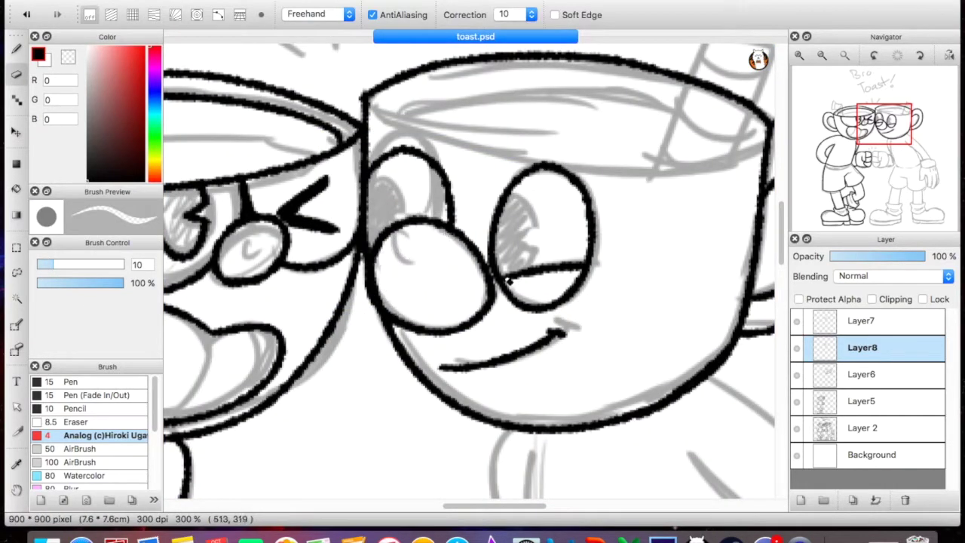
left_click(17, 132)
key("e")
Merge the nose layer and the copied eye layer into Layer6
left_click(822, 374)
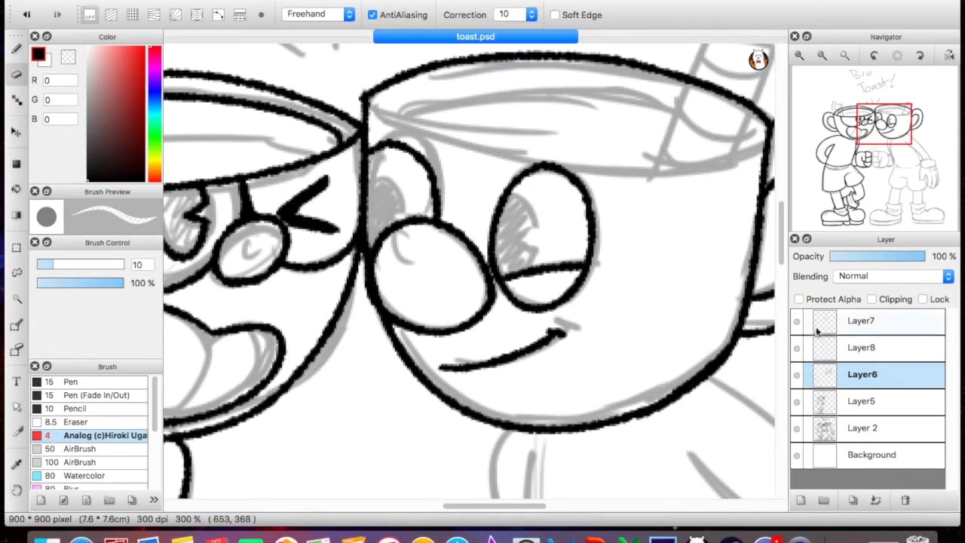
left_click(796, 347)
left_click(796, 348)
key("super+e")
Ink the front rim curve and the inner rim of the second character's cup
key("b")
mouse_move(369, 107)
left_mouse_down()
mouse_move(487, 142)
mouse_move(758, 148)
left_mouse_up()
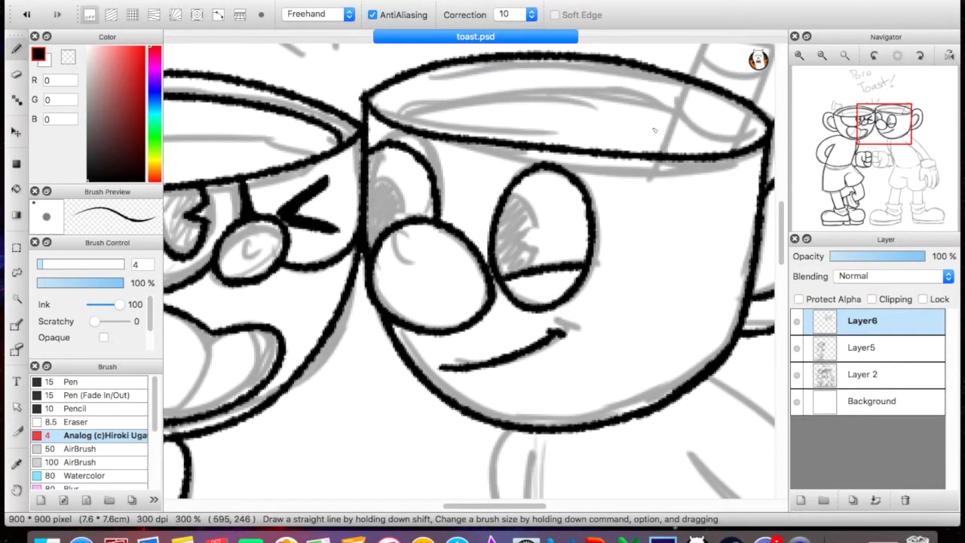
left_click_drag(392, 107, 737, 135)
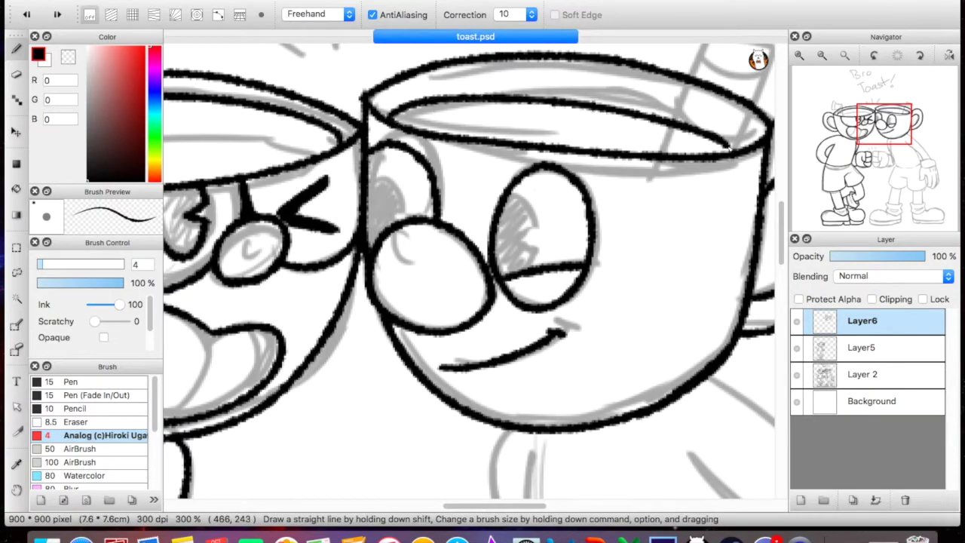
Ink the front of the second character's torso and both sides of the hanging arm
scroll(621, 155, "down", 8)
left_click_drag(407, 160, 446, 340)
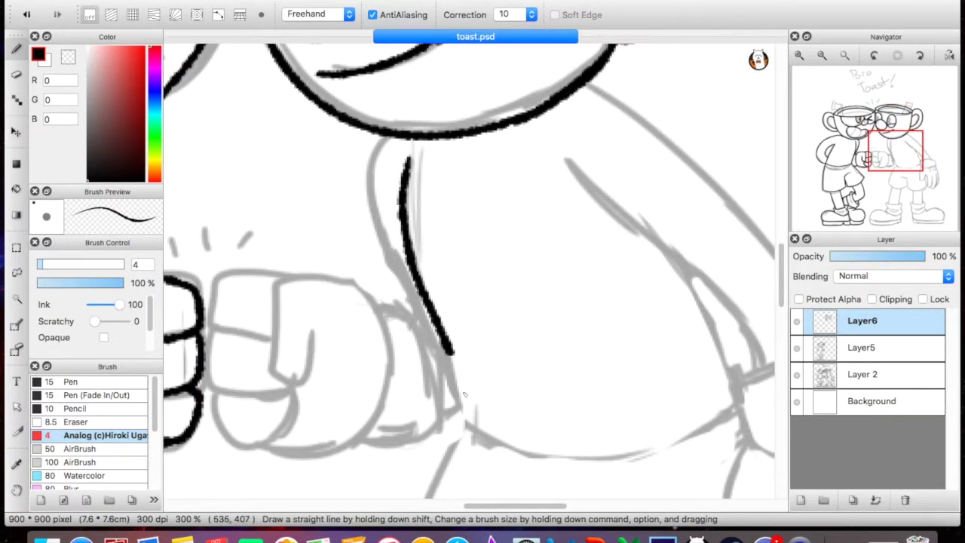
scroll(447, 341, "right", 10)
scroll(446, 340, "up", 3)
left_click_drag(343, 68, 536, 249)
left_click_drag(569, 289, 603, 339)
mouse_move(325, 140)
left_mouse_down()
mouse_move(460, 268)
mouse_move(520, 345)
left_mouse_up()
key("super+z")
left_click_drag(397, 213, 531, 353)
Ink the second character's hanging glove with its cuff, thumb, fingers and knuckle lines
scroll(531, 352, "down", 5)
mouse_move(668, 177)
left_mouse_down()
mouse_move(499, 182)
mouse_move(671, 150)
mouse_move(665, 179)
left_mouse_up()
left_click_drag(499, 185, 486, 322)
key("super+z")
mouse_move(619, 285)
left_mouse_down()
mouse_move(601, 411)
mouse_move(671, 285)
left_mouse_up()
mouse_move(665, 188)
left_mouse_down()
mouse_move(680, 375)
mouse_move(659, 385)
left_mouse_up()
scroll(766, 204, "up", 5)
scroll(346, 90, "down", 3)
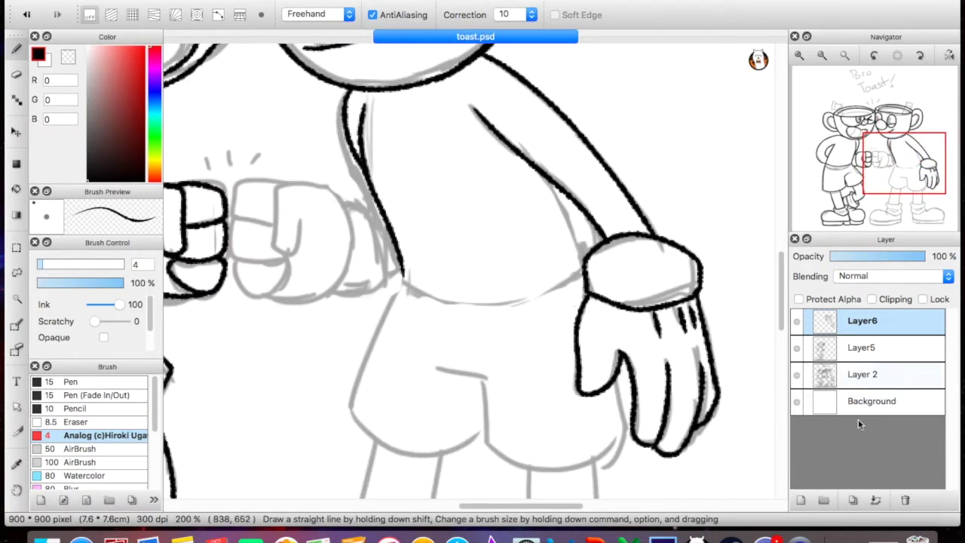
Ink the second character's shorts, back line and shirt hem, and erase the line crossing the hanging glove
scroll(468, 272, "down", 3)
left_click_drag(613, 189, 506, 334)
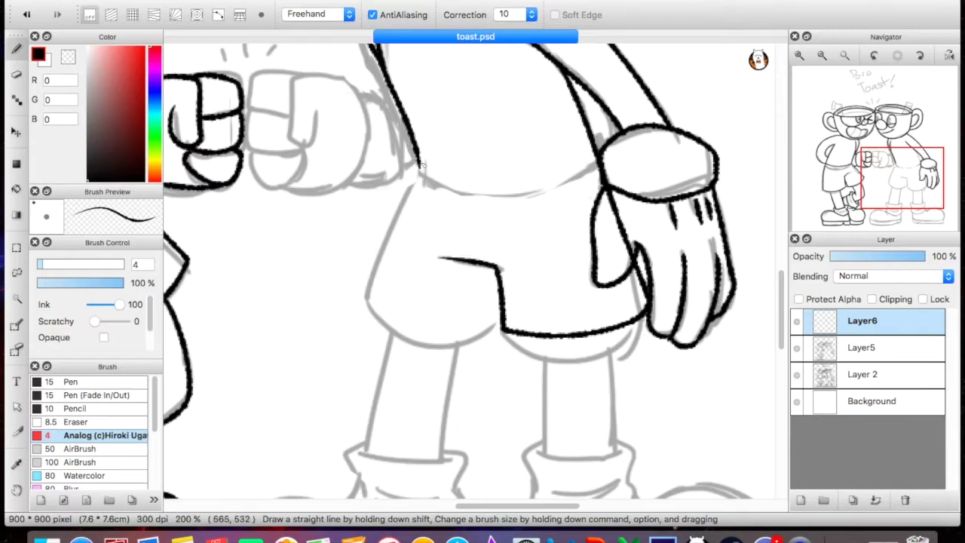
left_click_drag(420, 165, 495, 323)
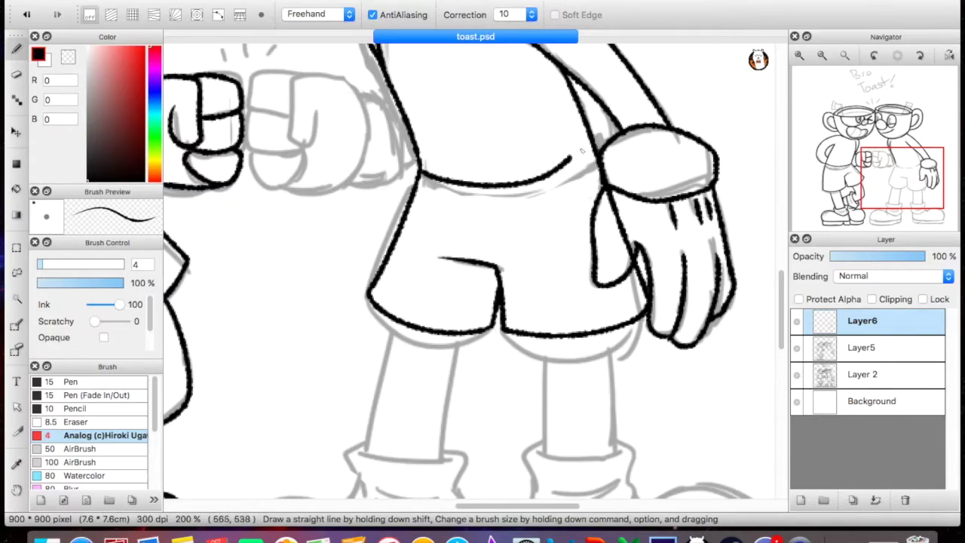
key("super+z")
left_click_drag(421, 173, 594, 145)
key("e")
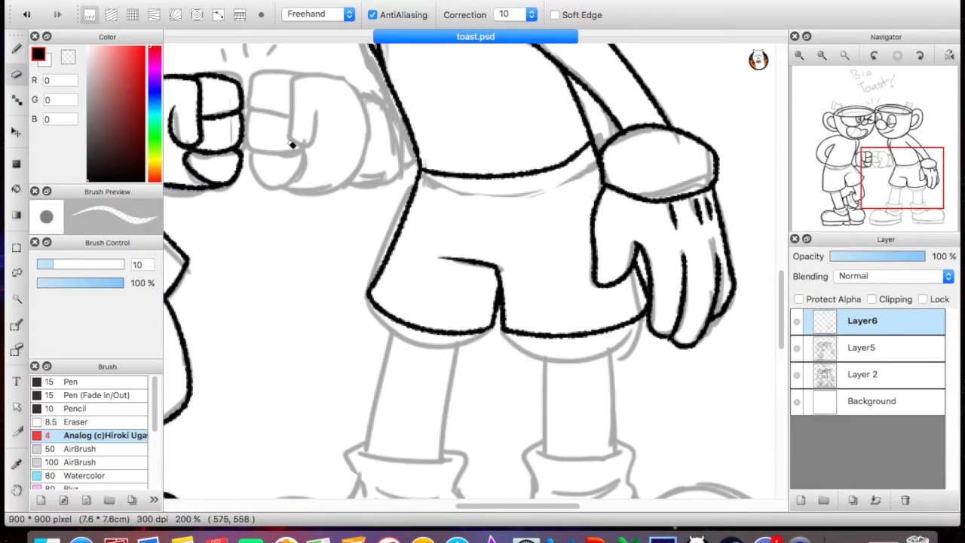
key("b")
Ink the second character's legs, socks and shoes, including both soles
scroll(292, 144, "down", 5)
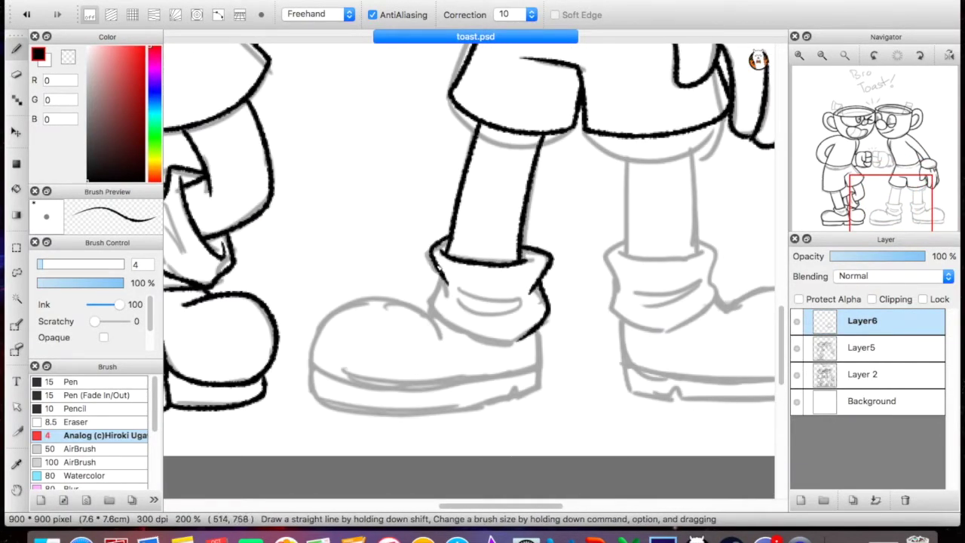
key("super+z")
mouse_move(334, 405)
left_mouse_down()
mouse_move(500, 402)
mouse_move(545, 385)
left_mouse_up()
scroll(452, 340, "right", 5)
mouse_move(412, 222)
left_mouse_down()
mouse_move(404, 292)
mouse_move(639, 352)
left_mouse_up()
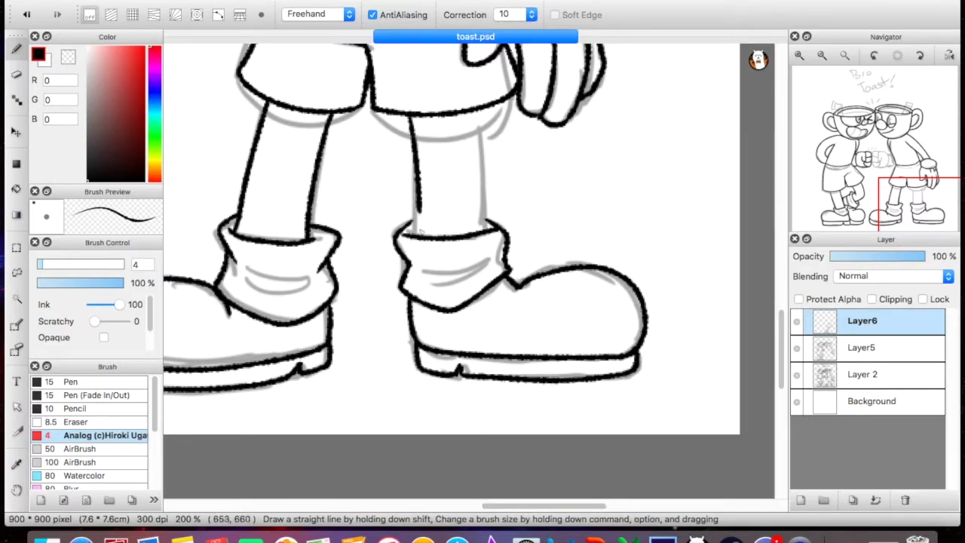
Ink the second character's fist with its fingers and thumb, and add the glove cuff joining the torso
scroll(487, 222, "up", 10)
scroll(486, 223, "down", 6)
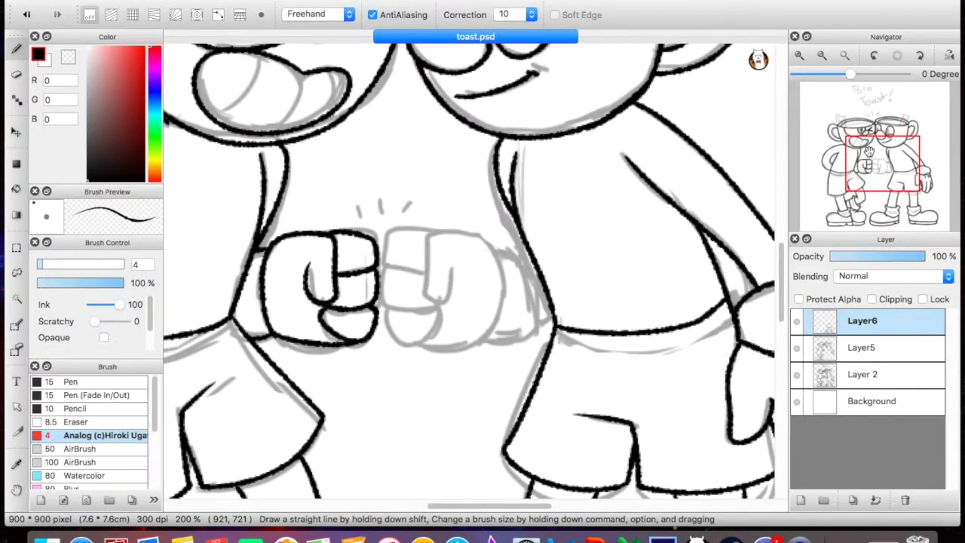
mouse_move(482, 219)
left_mouse_down()
mouse_move(523, 327)
mouse_move(396, 386)
left_mouse_up()
left_click_drag(452, 270, 404, 316)
mouse_move(434, 218)
left_mouse_down()
mouse_move(368, 214)
mouse_move(399, 281)
left_mouse_up()
key("cmd+z")
mouse_move(338, 275)
left_mouse_down()
mouse_move(410, 329)
mouse_move(375, 378)
mouse_move(419, 331)
mouse_move(393, 386)
left_mouse_up()
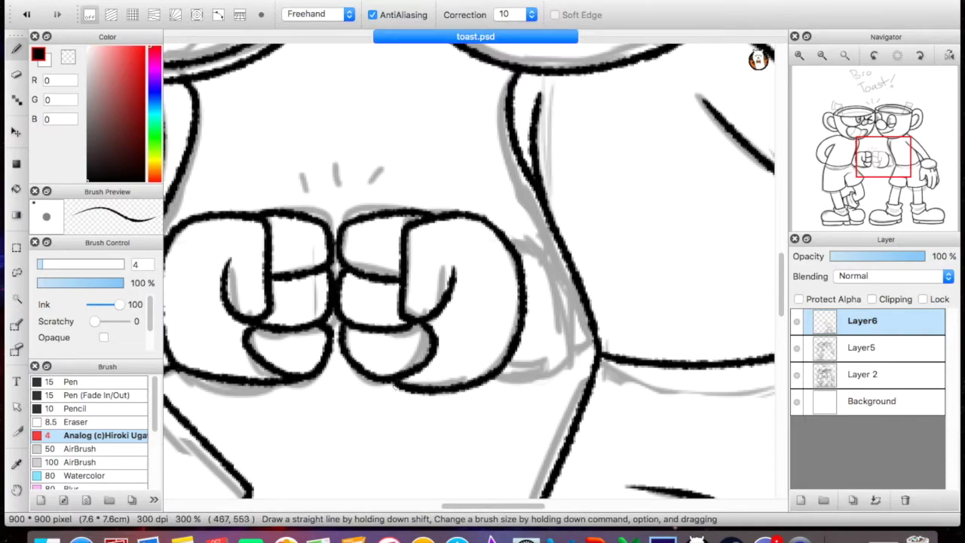
left_click_drag(505, 235, 500, 375)
scroll(468, 272, "down", 10)
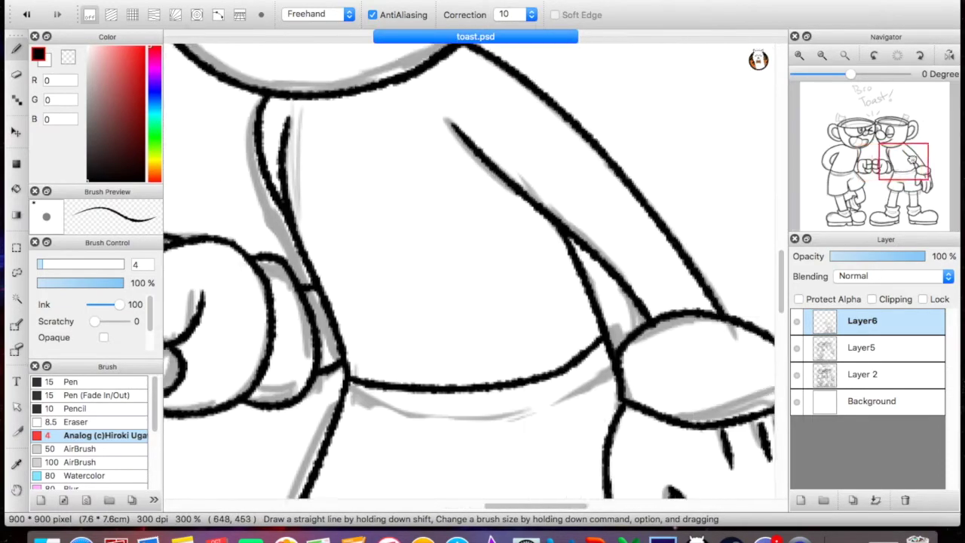
Add the remaining ink strokes to the second character's body
left_click_drag(392, 286, 471, 332)
left_click_drag(637, 303, 686, 305)
scroll(467, 271, "up", 5)
left_click_drag(558, 257, 520, 335)
left_click_drag(483, 403, 381, 445)
scroll(468, 272, "down", 3)
scroll(467, 272, "up", 8)
On a new layer, ink the second character's straw with its oval opening and erase the ends overshooting the cup rim
left_click(801, 499)
left_click_drag(494, 142, 447, 266)
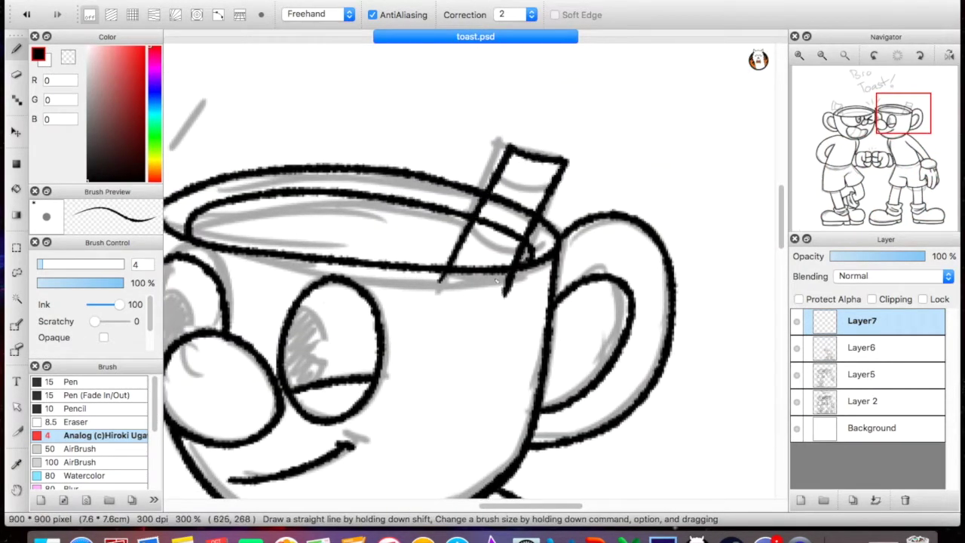
left_click_drag(559, 155, 513, 264)
left_click_drag(497, 143, 560, 151)
key("e")
left_click_drag(437, 279, 503, 286)
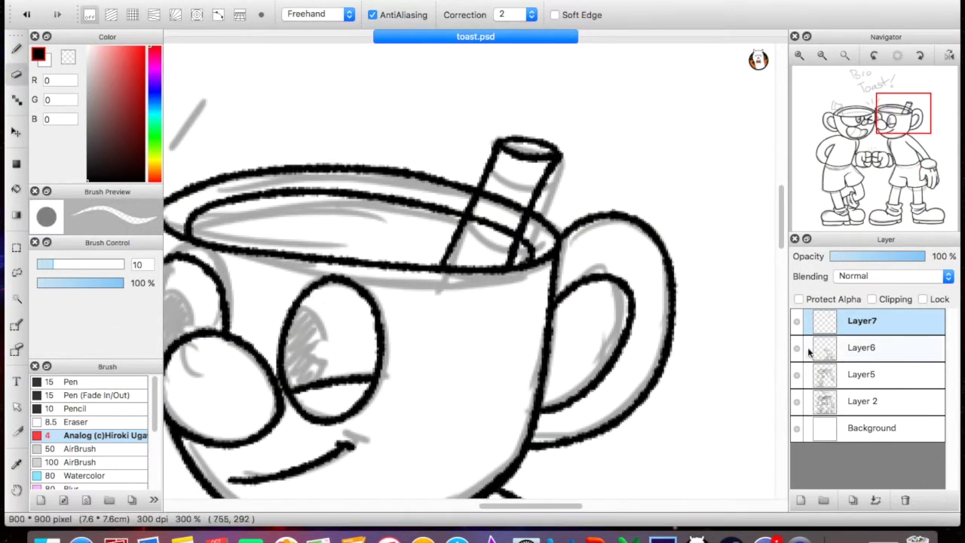
Merge Layer6 into Layer5, then erase the cup rim lines crossing the second character's straw
left_click(875, 349)
left_click(876, 499)
mouse_move(480, 192)
left_mouse_down()
mouse_move(501, 186)
mouse_move(520, 211)
left_mouse_up()
key("b")
left_click(861, 320)
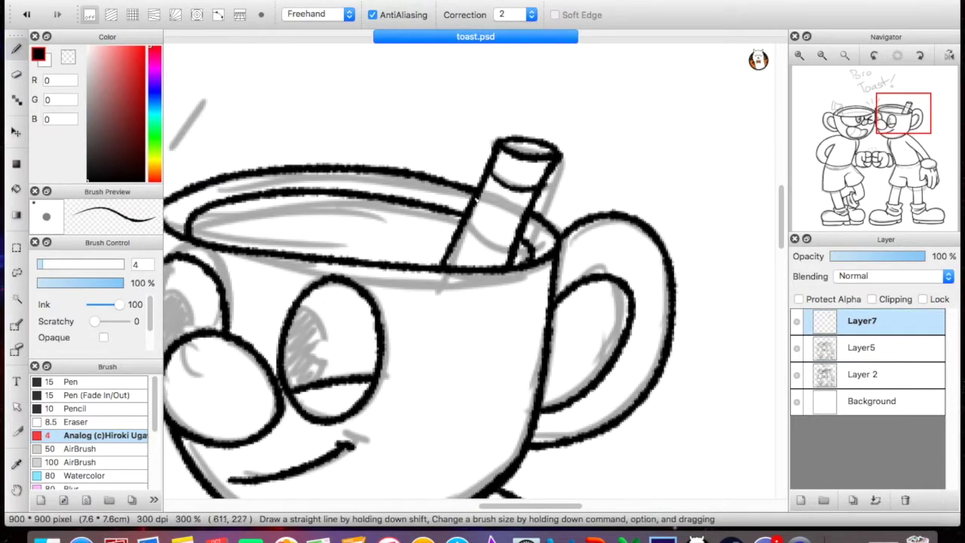
Ink the first character's bent straw on Layer7 and erase the cup rim lines behind it on Layer5
scroll(641, 239, "left", 10)
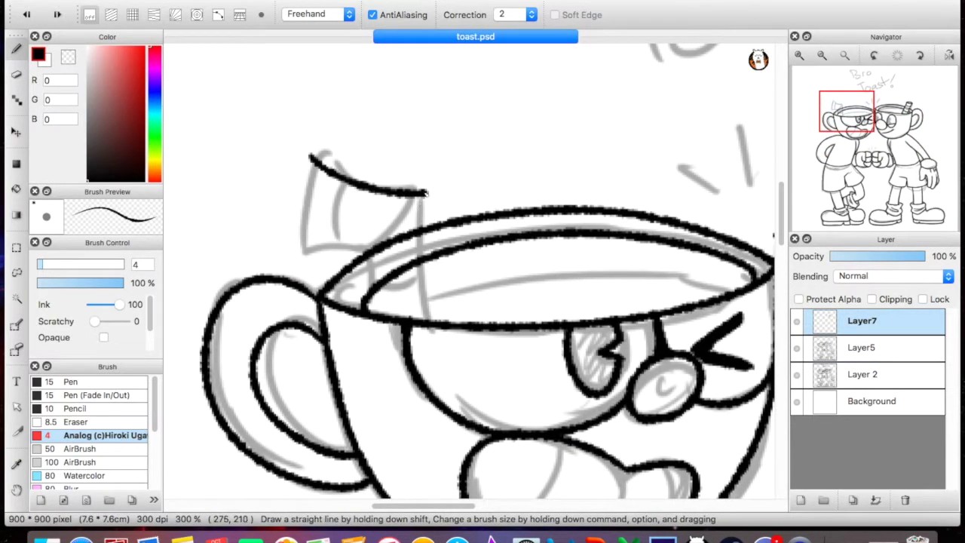
left_click_drag(426, 192, 491, 323)
left_click_drag(309, 154, 325, 240)
key("e")
key("ctrl+Down")
left_click_drag(415, 265, 385, 237)
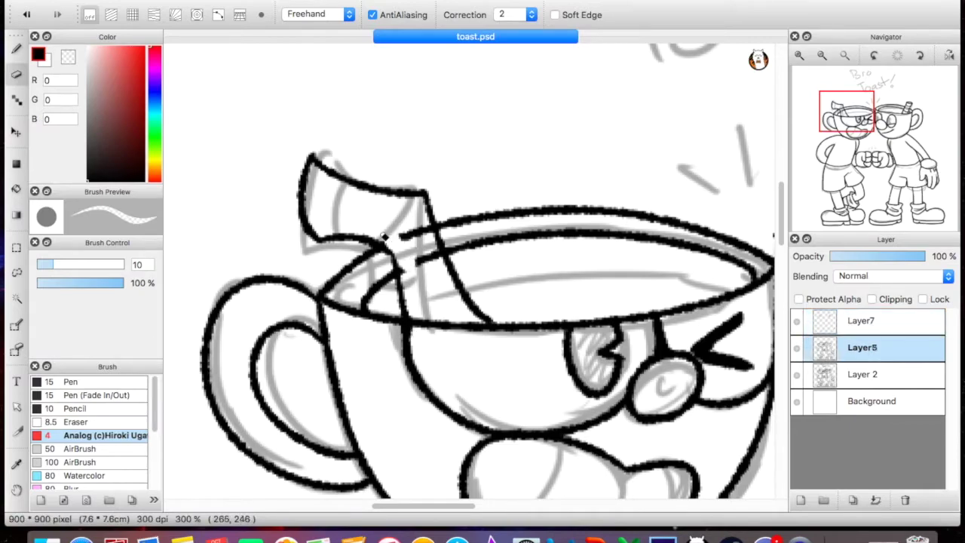
Ink the fold and the curved stripe lines on the first character's bent straw
key("ctrl+Up")
key("b")
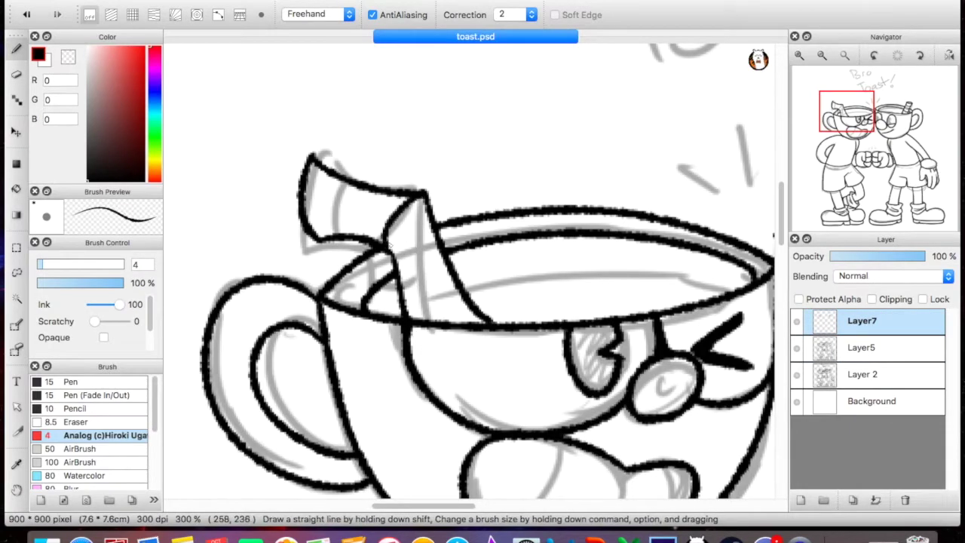
key("e")
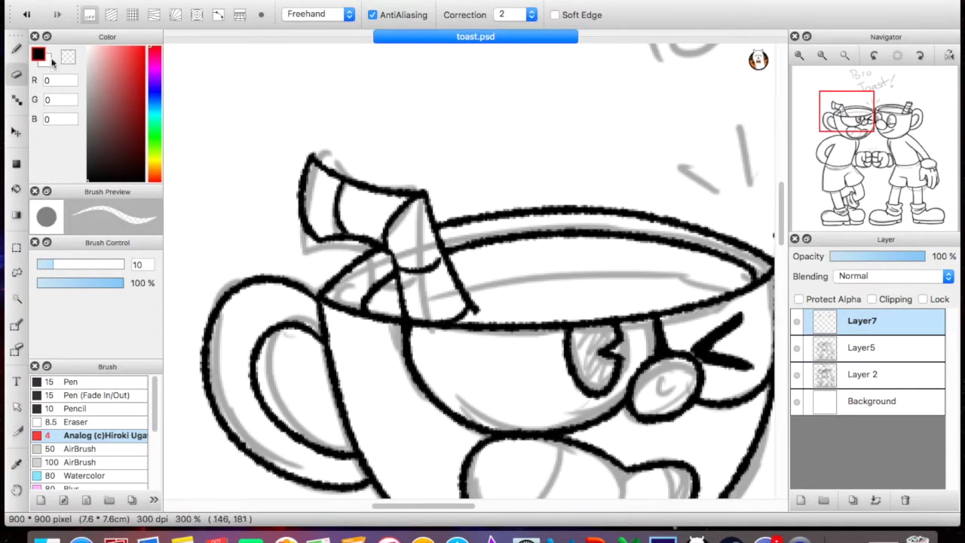
Ink the stripe lines and base of the second character's straw, then merge Layer7 into Layer5
key("b")
left_click(901, 120)
key("e")
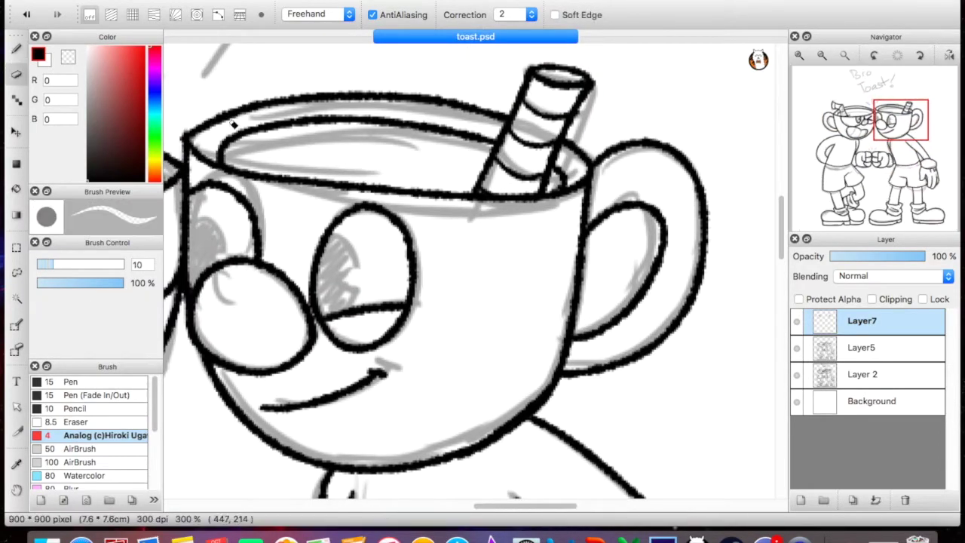
key("b")
left_click_drag(548, 181, 468, 184)
scroll(725, 257, "down", 3)
scroll(339, 264, "up", 4)
left_click(876, 500)
Ink the second character's notched pupils and the curved highlights on both noses, and hide the sketch layer
left_click(896, 119)
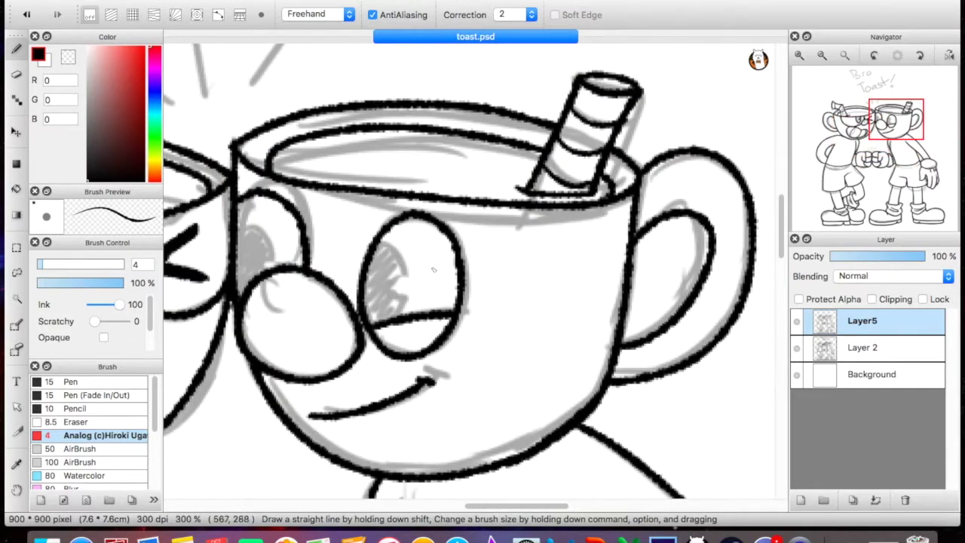
key("e")
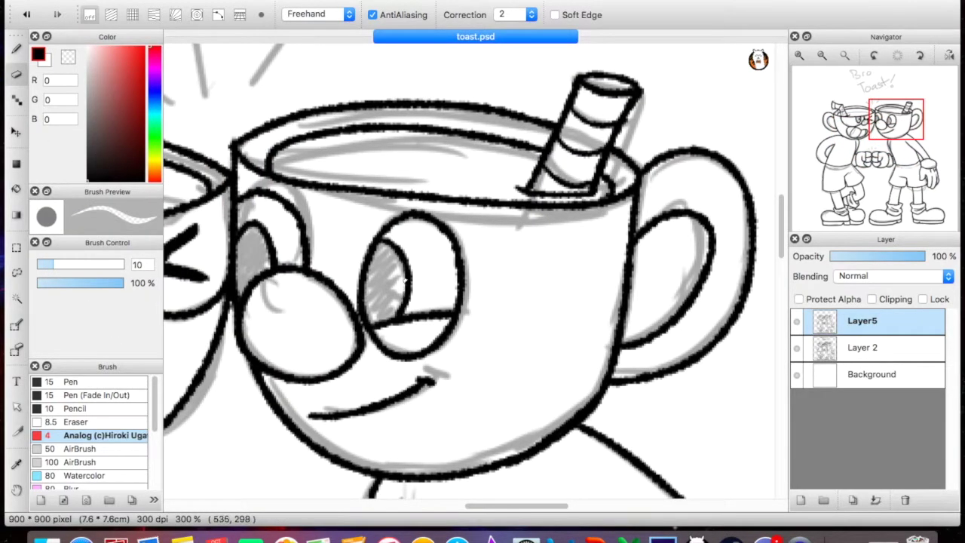
key("b")
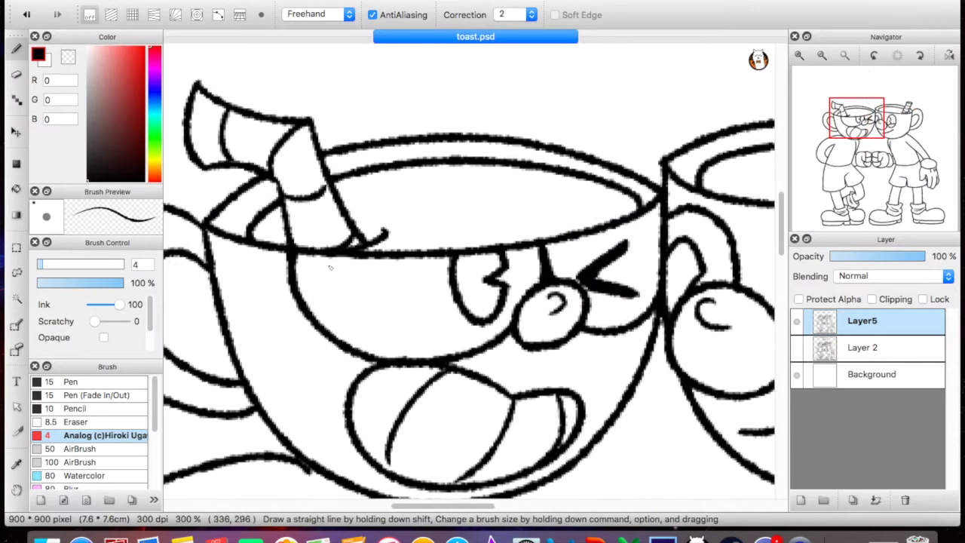
Fill both characters' pupils, shirts and legs with black, using a new layer below the line art
key("g")
mouse_move(859, 121)
left_mouse_down()
mouse_move(886, 125)
mouse_move(859, 170)
mouse_move(848, 150)
left_mouse_up()
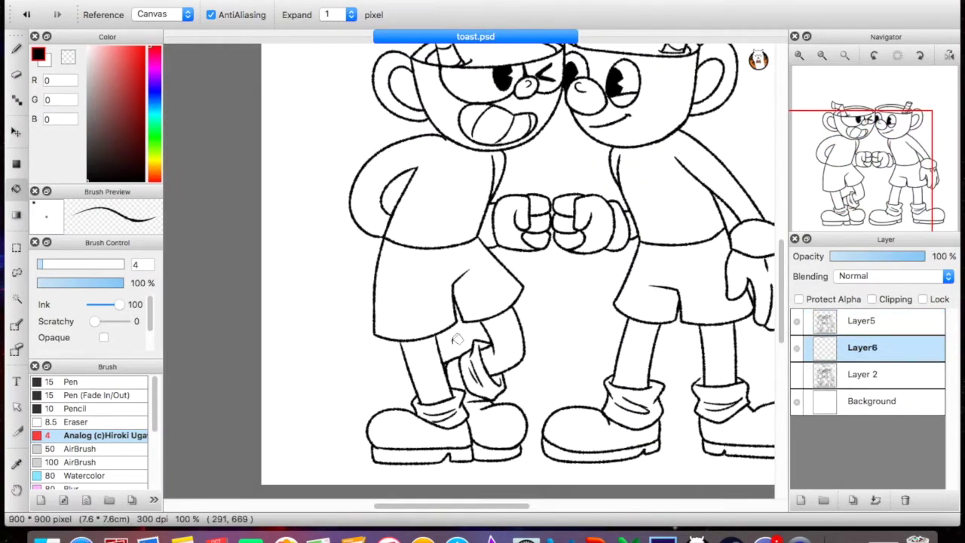
key("p")
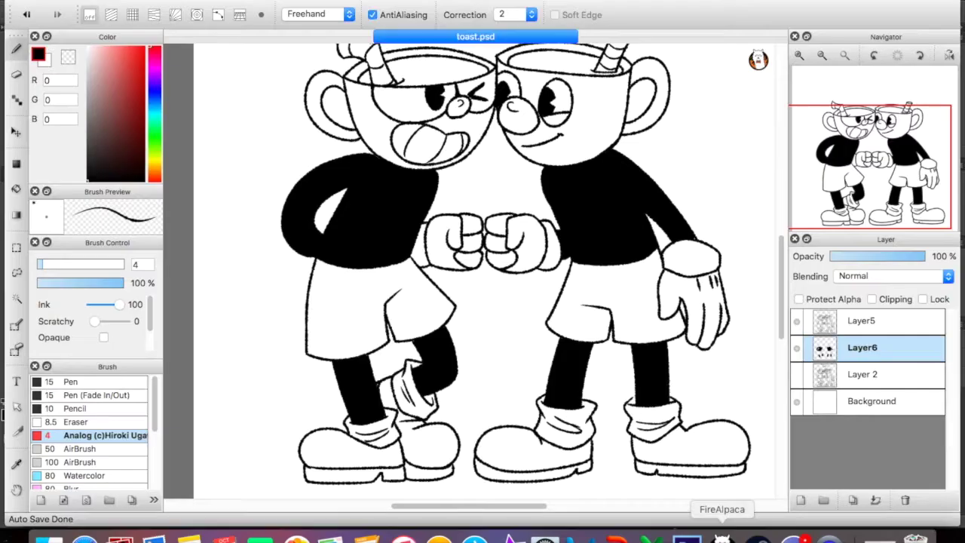
Paste the colour reference picture, set the dark navy colour (28, 30, 40), and keep the hidden reference as the topmost layer
key("super+v")
left_click(149, 94)
left_click(103, 160)
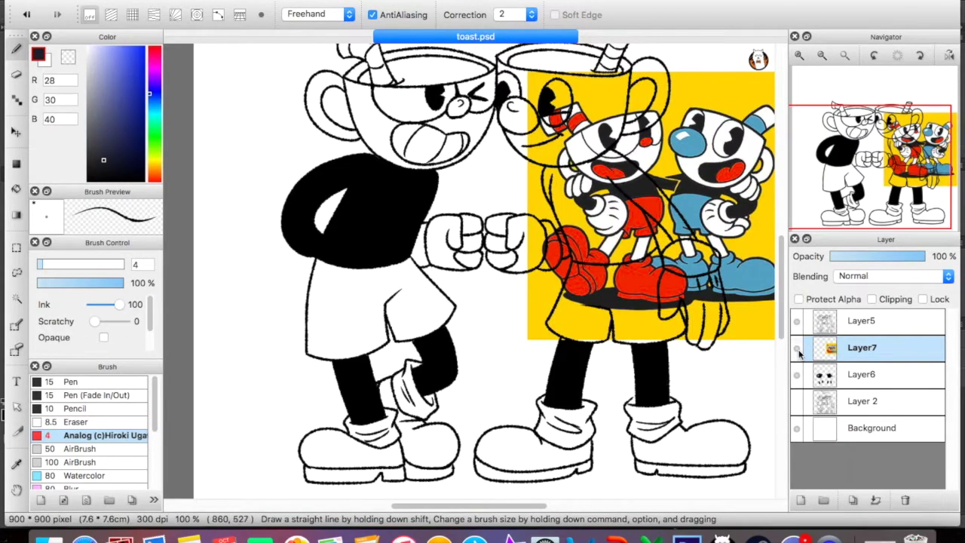
left_click(796, 347)
left_click_drag(862, 347, 862, 318)
Recolour the line art on Layer5 and the black fills on Layer6 dark navy, with alpha protected and a 522 px brush
left_click(861, 348)
left_click(799, 298)
left_click_drag(81, 264, 181, 273)
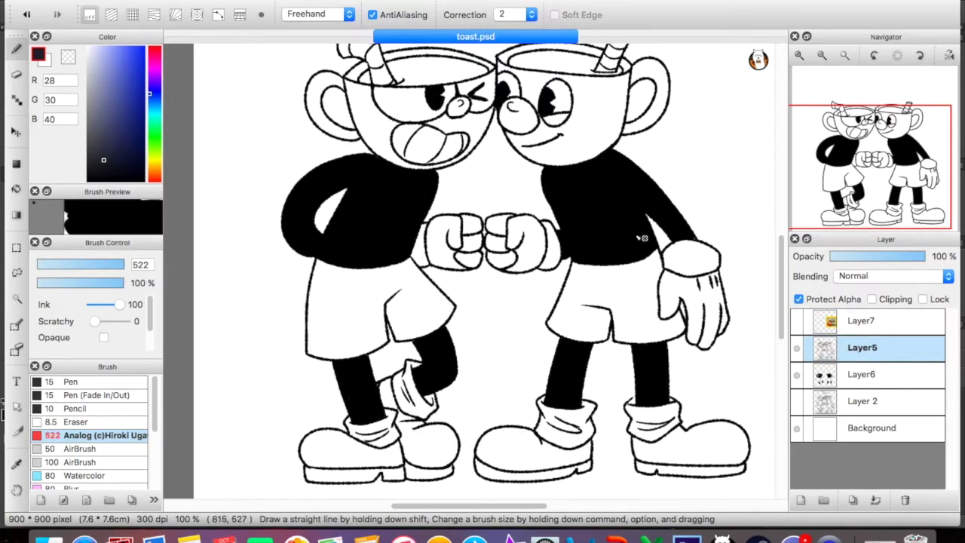
left_click(863, 374)
mouse_move(543, 189)
left_mouse_down()
mouse_move(340, 222)
mouse_move(347, 226)
left_mouse_up()
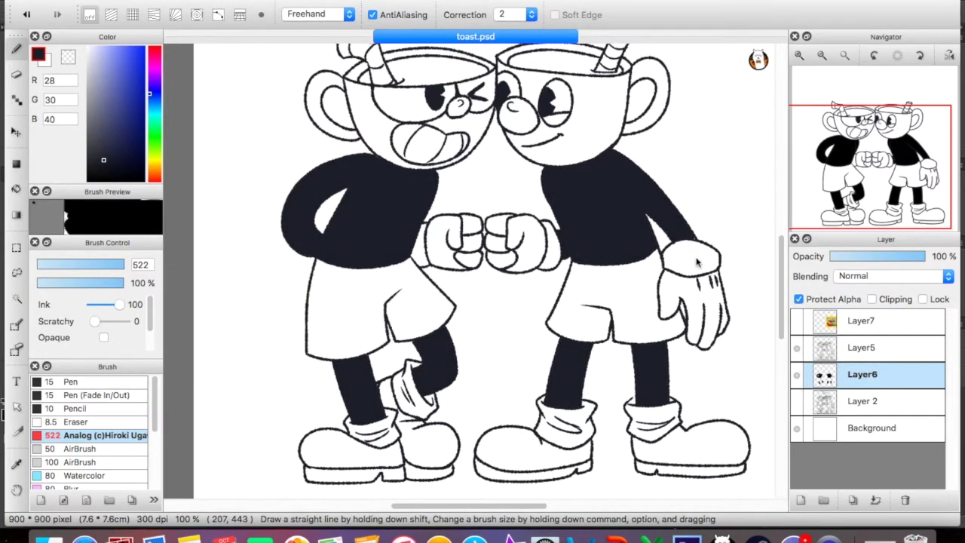
Sample the reference's red and fill the first character's shorts, nose and straw stripes on a new layer
scroll(697, 262, "right", 2)
left_click(796, 321)
left_click(577, 241, "alt")
left_click(796, 320)
key("g")
left_click(801, 500)
left_click(347, 324)
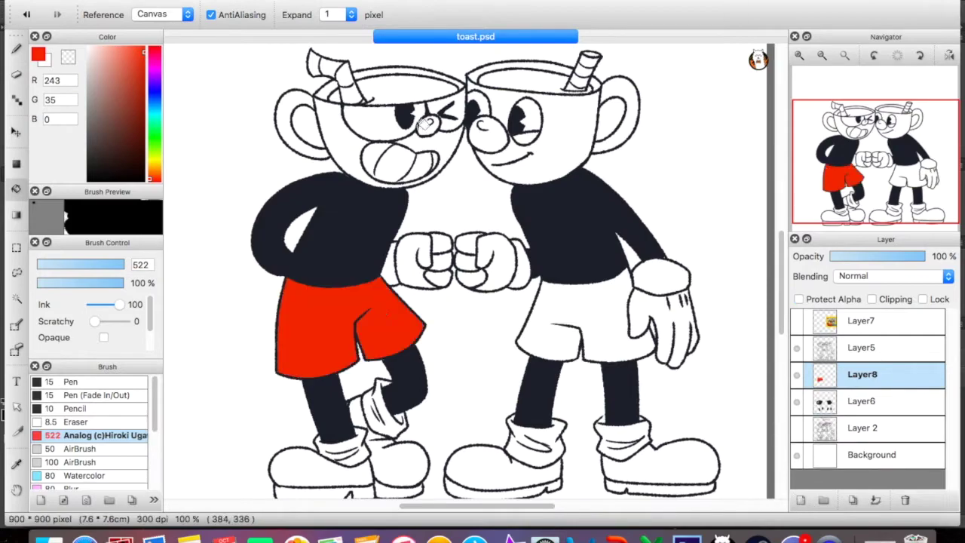
left_click(355, 93)
Check the reference picture and fill the first character's shoes, soles and socks with red
left_click(796, 321)
left_click(796, 321)
scroll(467, 272, "down", 3)
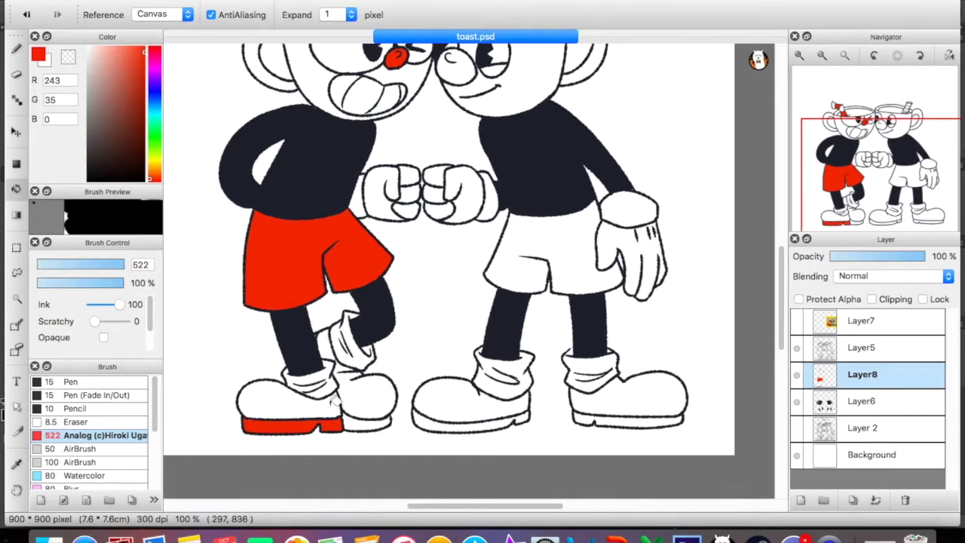
left_click(317, 400)
left_click(353, 340)
Move Layer8 below Layer6 and touch up gaps in the first character's red areas with the Pen
key("b")
left_click_drag(863, 374, 863, 402)
left_click(68, 382)
left_click_drag(469, 270, 482, 270)
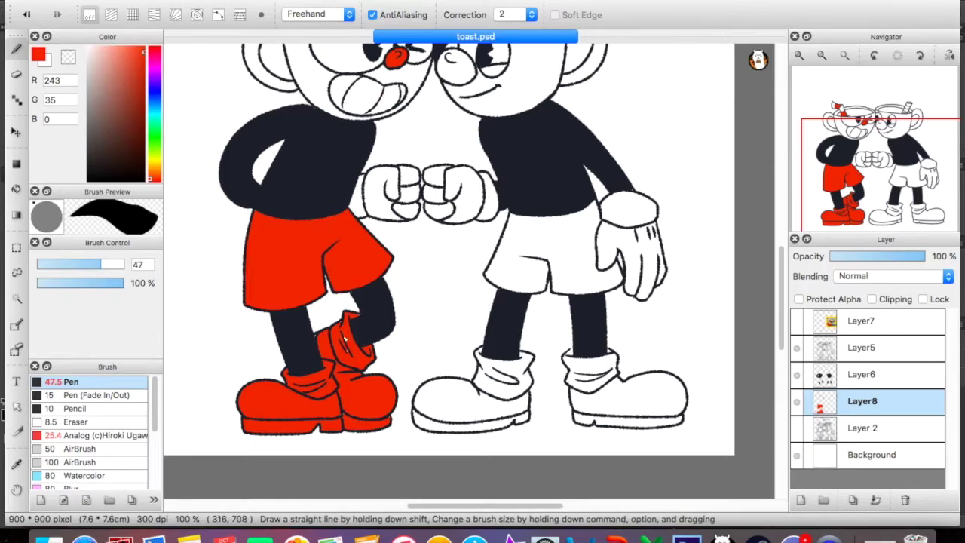
key("super+plus")
scroll(405, 250, "down", 5)
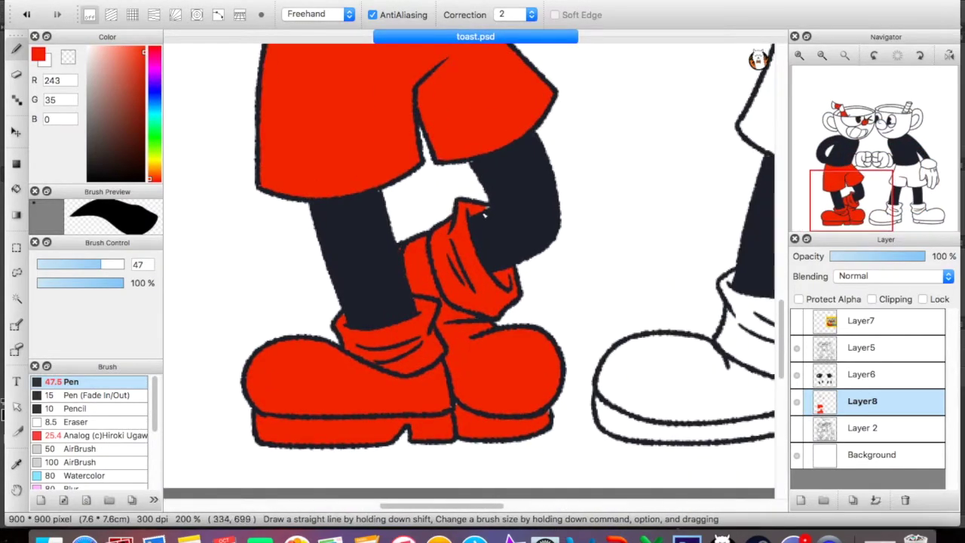
scroll(483, 219, "up", 15)
left_click_drag(261, 224, 241, 223)
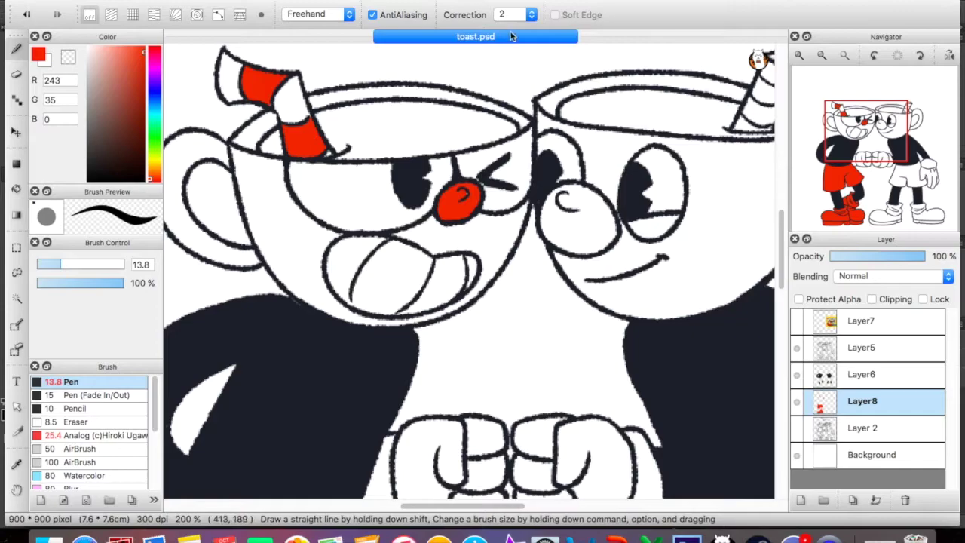
Sample the reference's blue (80, 160, 193) and fill the second character's shoes, socks and nose
key("super+minus")
left_click(797, 321)
left_click(495, 118, "alt")
left_click(797, 320)
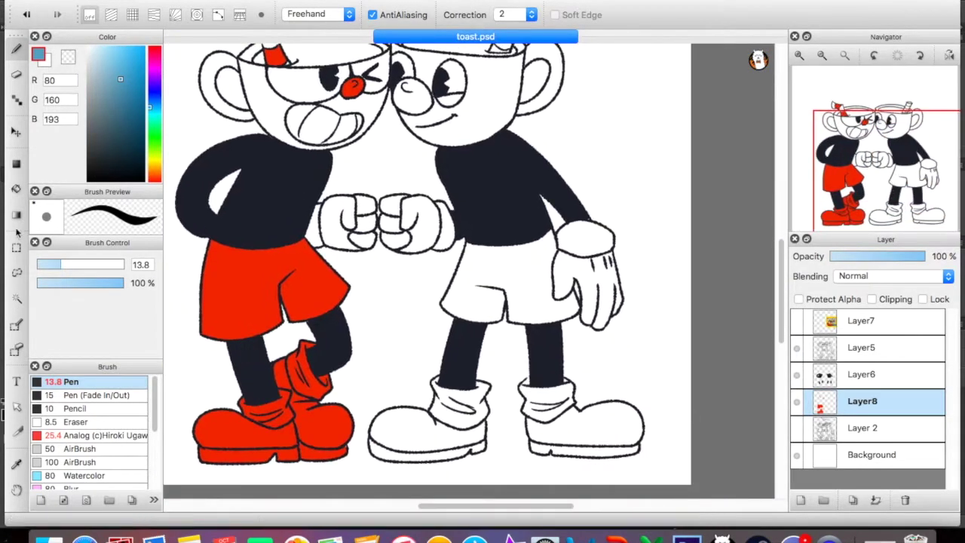
left_click(16, 189)
left_click(461, 399)
left_click(422, 441)
left_click(596, 433)
left_click(544, 399)
left_click(531, 380)
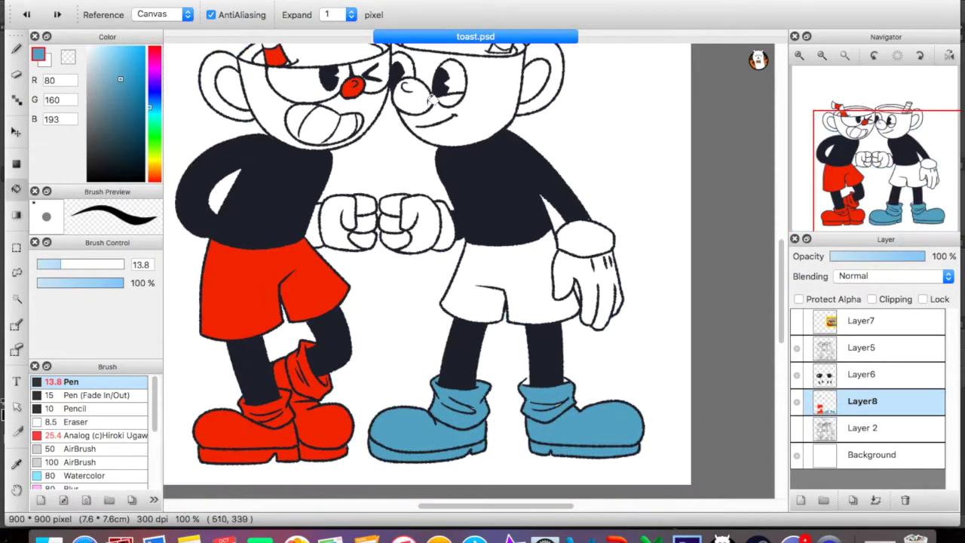
left_click(411, 95)
Touch up gaps in the second character's blue areas and fill the shorts with the same blue
key("b")
key("super+plus")
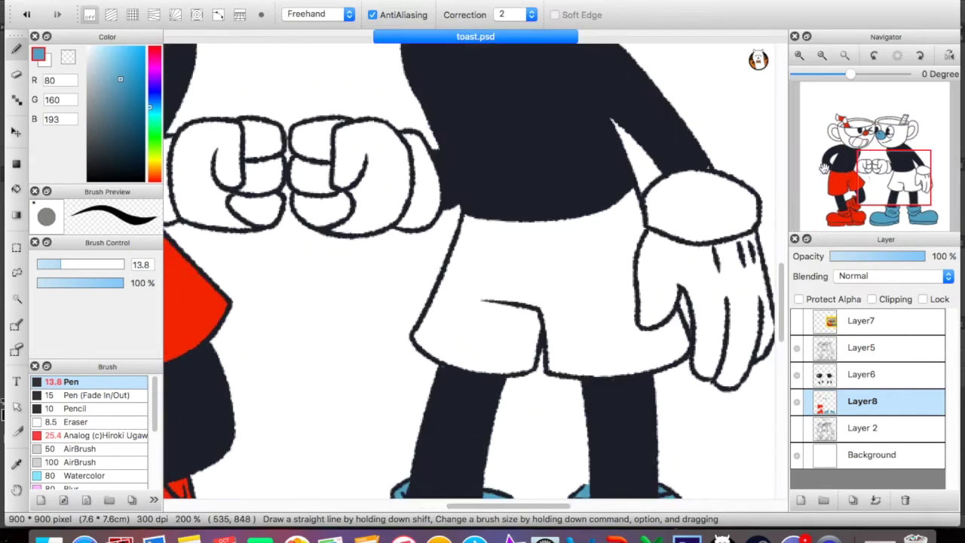
scroll(360, 383, "down", 6)
scroll(440, 337, "up", 6)
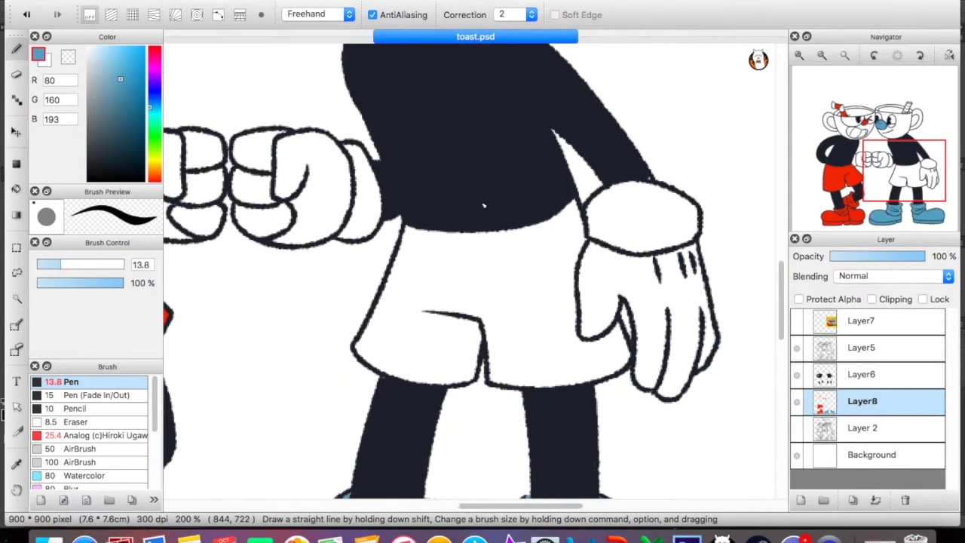
key("g")
left_click(521, 257)
key("b")
Compare the colours with the reference picture, hide it again, and fill the second character's straw stripes blue
key("super+minus")
key("super+minus")
key("super+v")
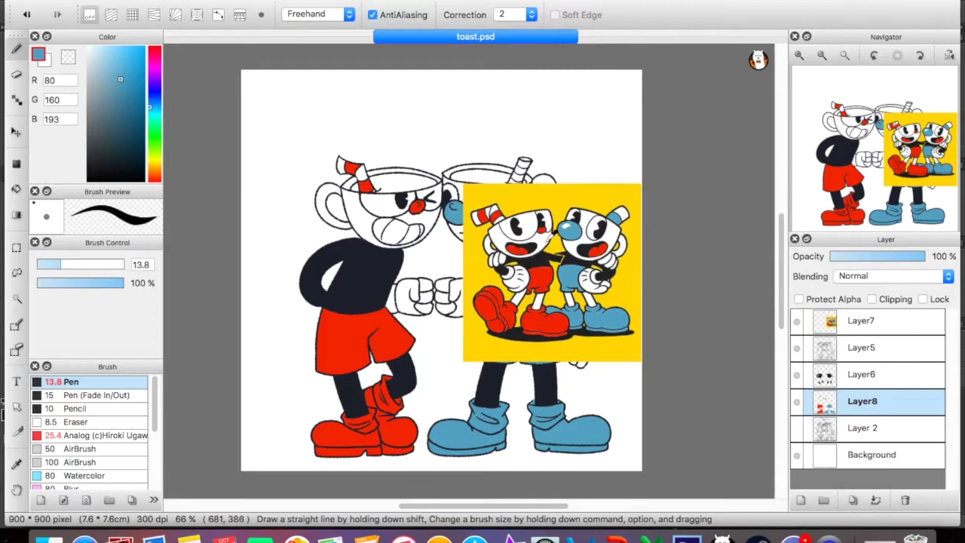
left_click(625, 275, "alt")
left_click(796, 401)
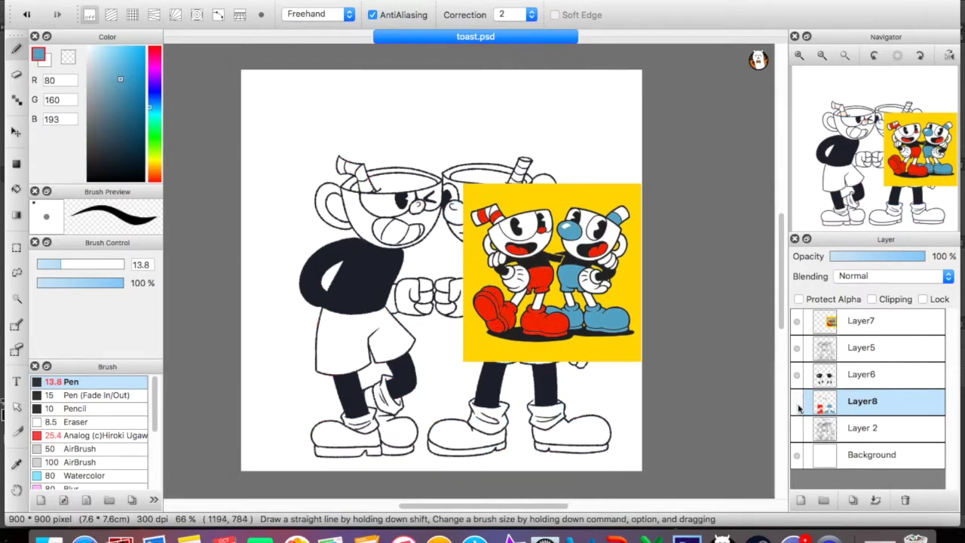
left_click(796, 401)
left_click(796, 320)
scroll(474, 319, "up", 3)
scroll(490, 204, "up", 2)
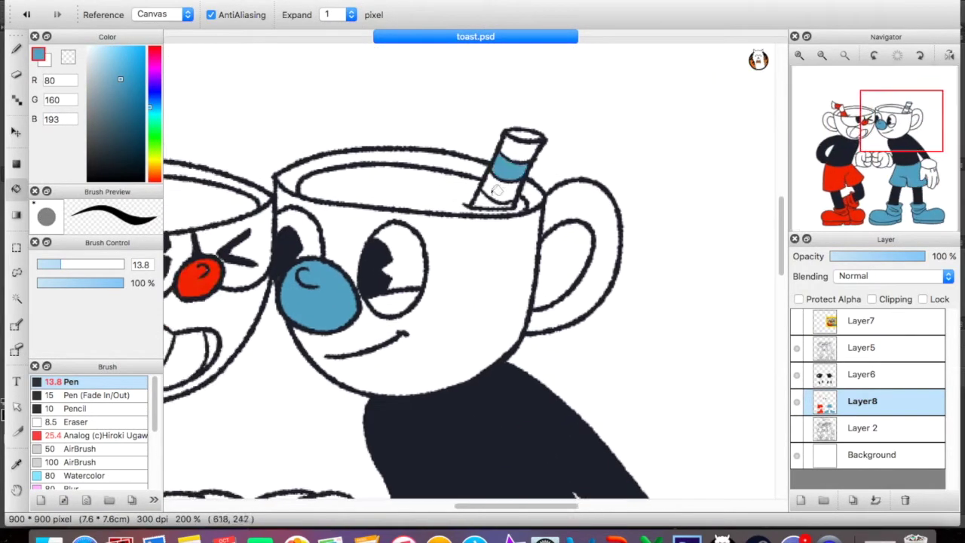
scroll(491, 207, "down", 2)
Set the colour to off-white (247, 247, 247) and fill both cup heads, their handles and all the gloves
left_click(101, 70)
left_click_drag(101, 70, 87, 50)
key("g")
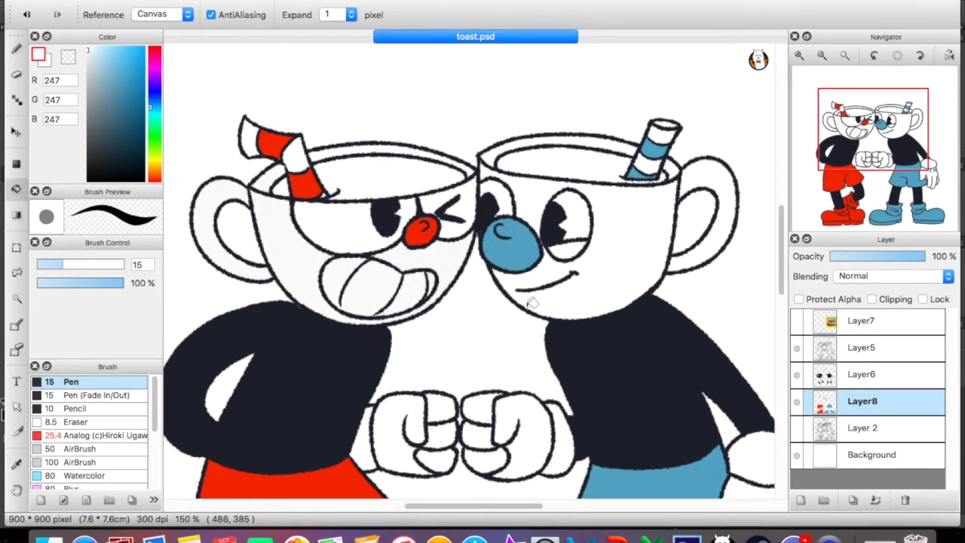
scroll(230, 146, "down", 10)
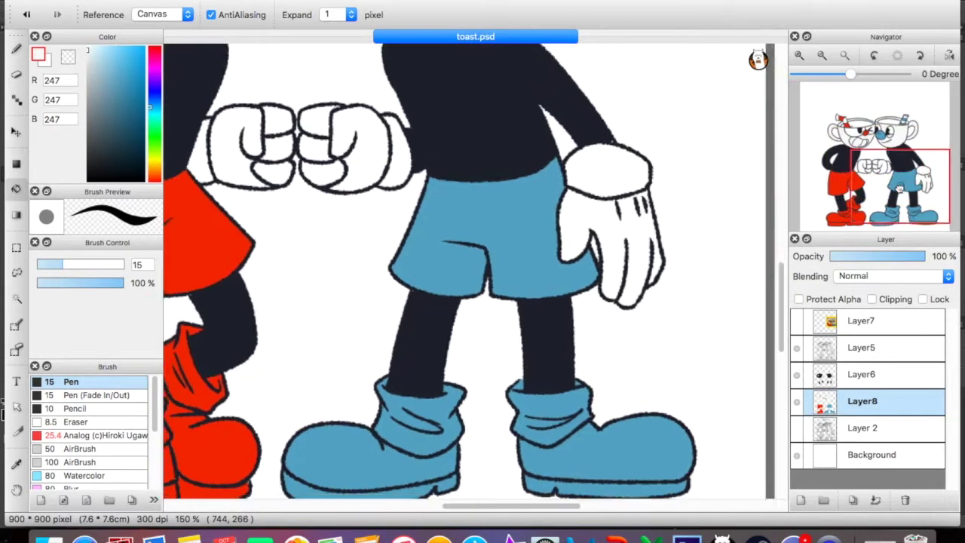
scroll(733, 211, "up", 10)
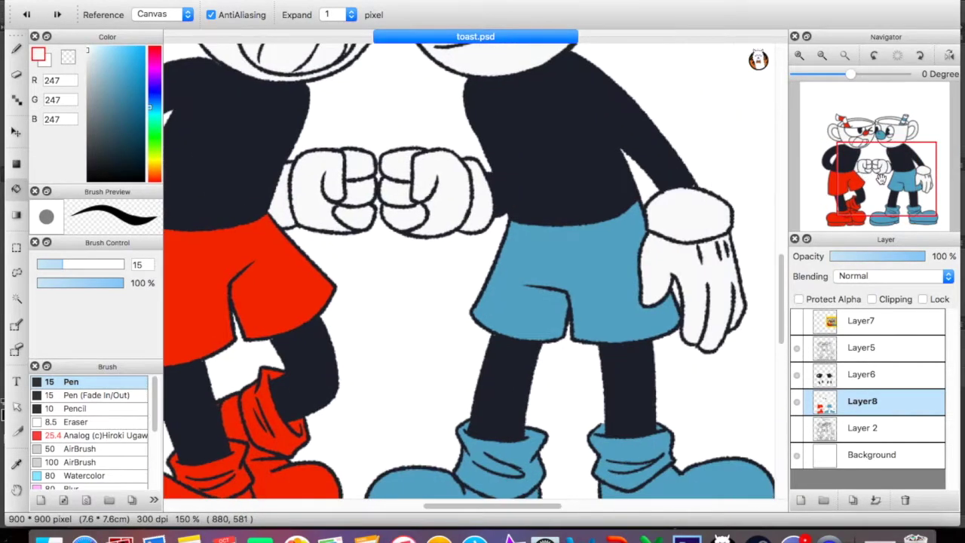
Fill the second cup's drink with pale blue (226, 242, 249) and the first cup's drink with pale pink
left_click(91, 49)
left_click(577, 113)
left_click(154, 49)
left_click(392, 132)
left_click(599, 136, "alt")
key("b")
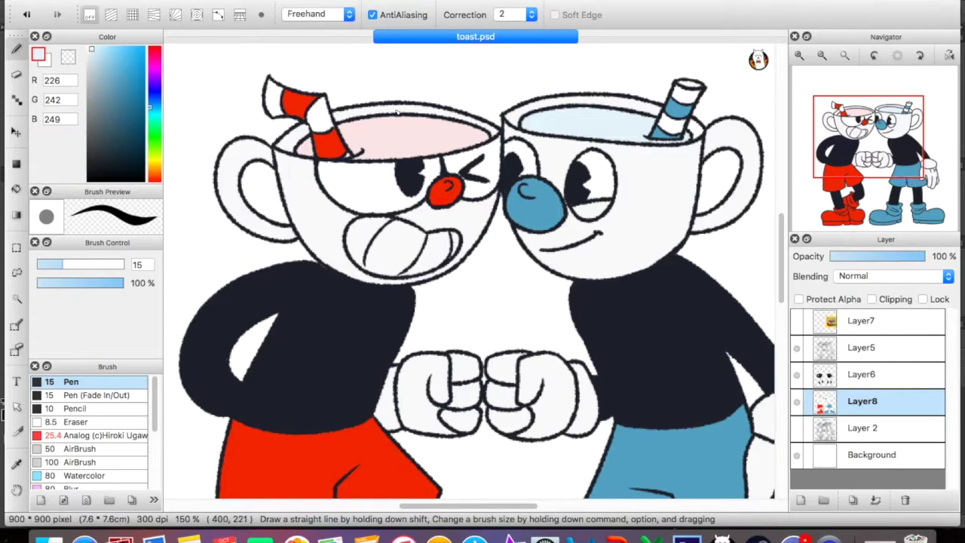
Set the colour to pure white (255, 255, 255) and fill both characters' eyes
left_click(396, 112, "alt")
key("g")
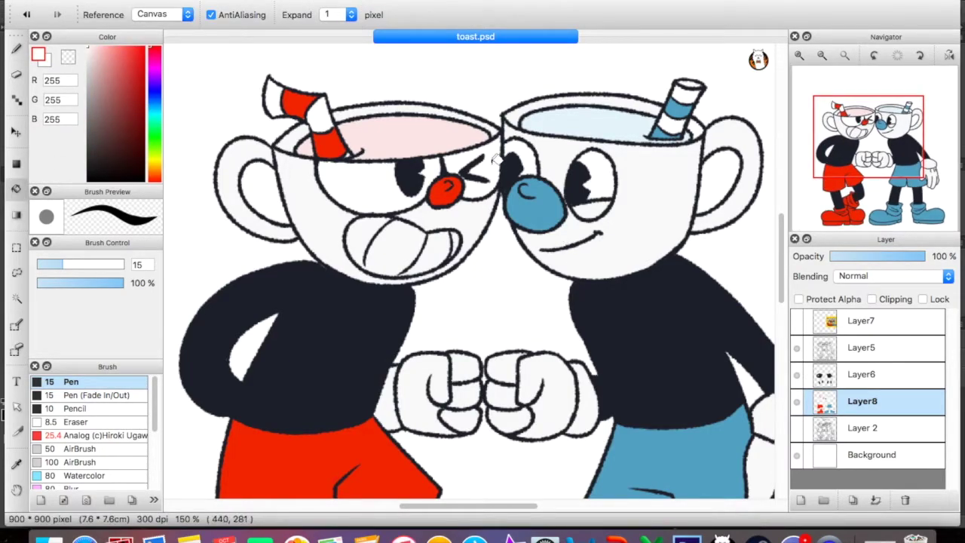
scroll(532, 142, "down", 5)
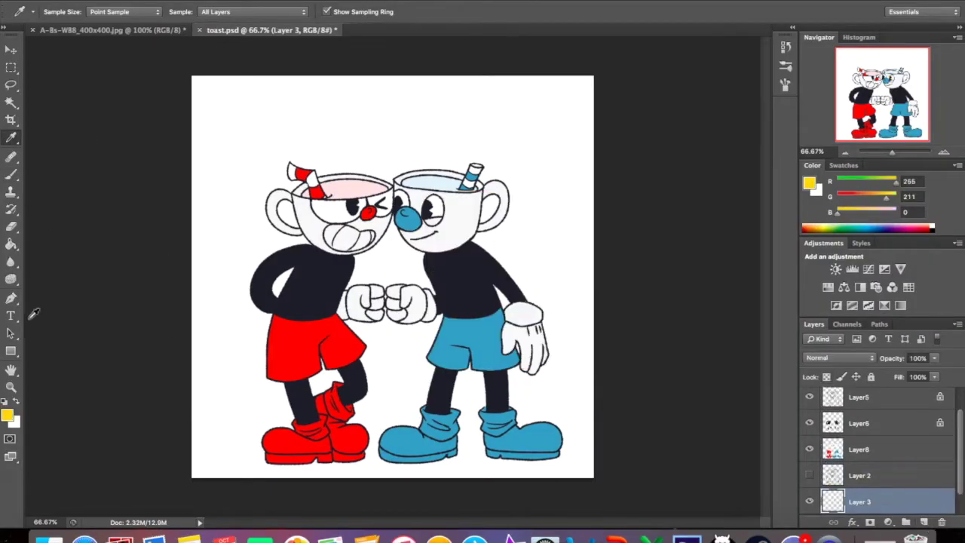
Switch to Photoshop and fill Layer 3 behind the characters with yellow (255, 211, 0)
left_click(573, 347)
key("super+plus")
key("super+plus")
key("super+plus")
scroll(392, 272, "up", 5)
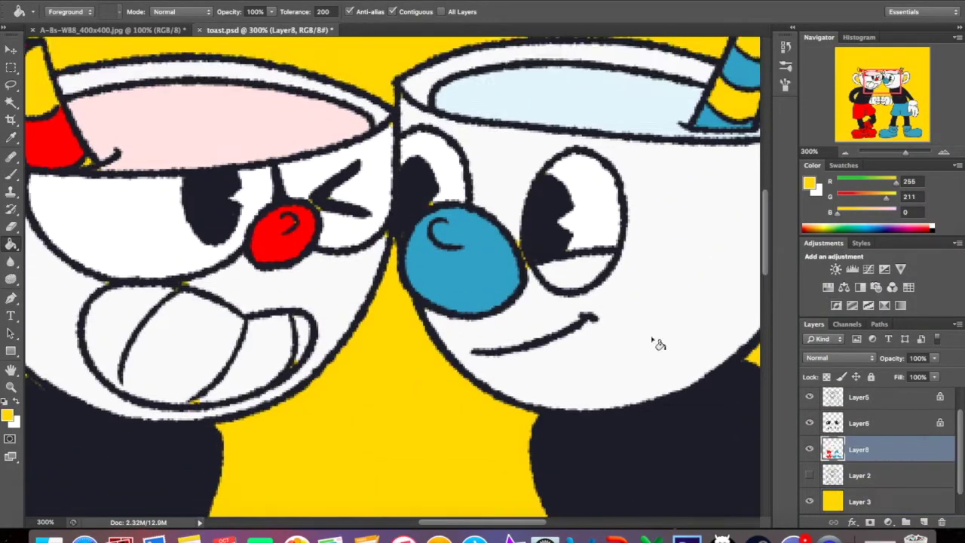
Pick the off-white (247, 247, 247) and brush over the stray yellow gaps around both cups' noses and mouths
key("b")
right_click(682, 332)
left_click(528, 271)
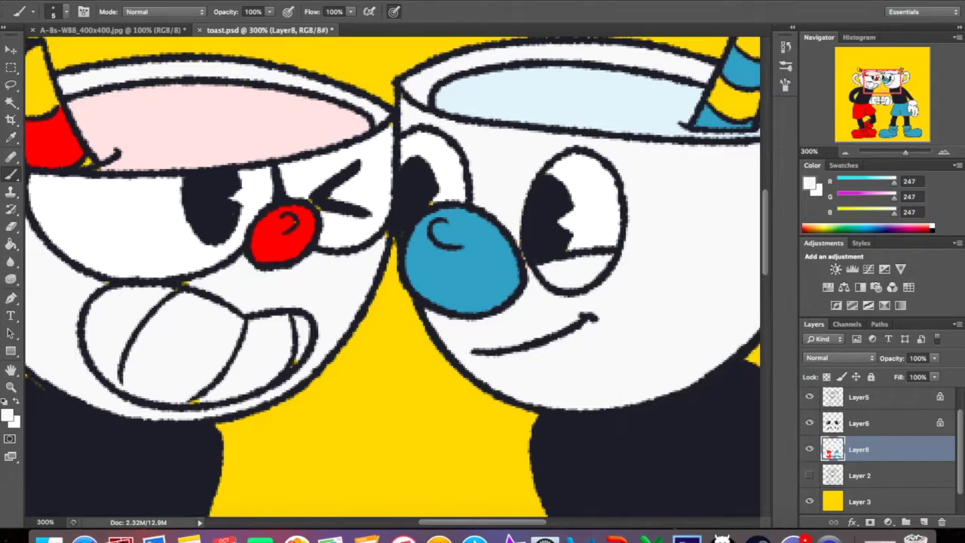
scroll(528, 275, "left", 5)
key("alt")
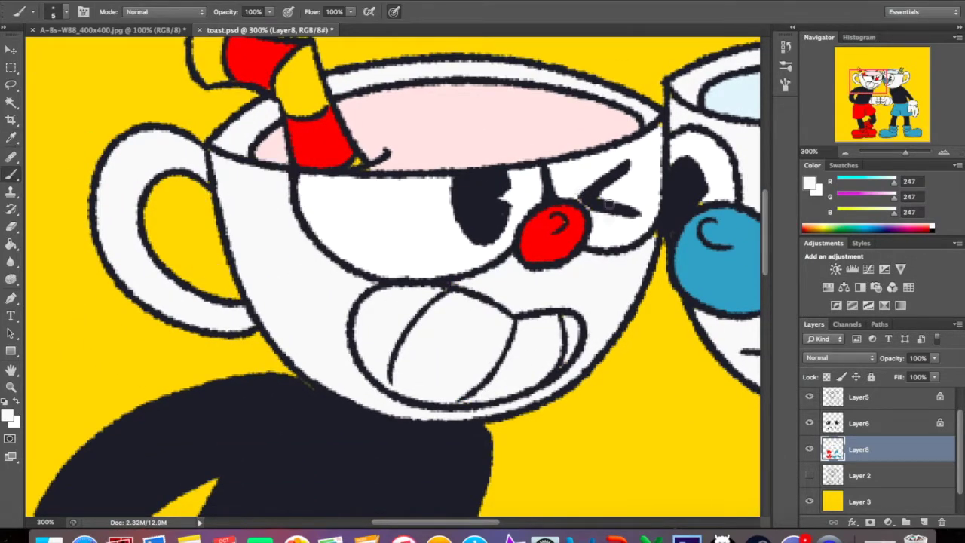
Sample neighbouring whites and drink colours to touch up the yellow gaps around the winking eye, drinks and straws
scroll(692, 207, "right", 10)
left_click(188, 179, "alt")
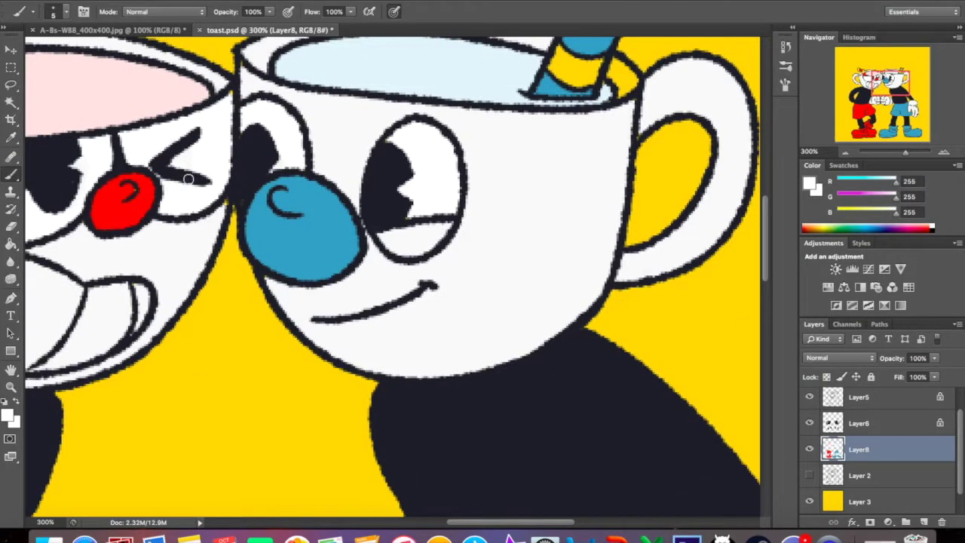
left_click(467, 75, "alt")
scroll(657, 115, "up", 5)
scroll(658, 115, "left", 5)
left_click(115, 337, "alt")
scroll(27, 211, "up", 3)
scroll(27, 211, "left", 5)
Fill the yellow stripes of the first cup's red straw with pure white (255, 255, 255)
left_click(11, 243)
left_click(213, 280)
key("b")
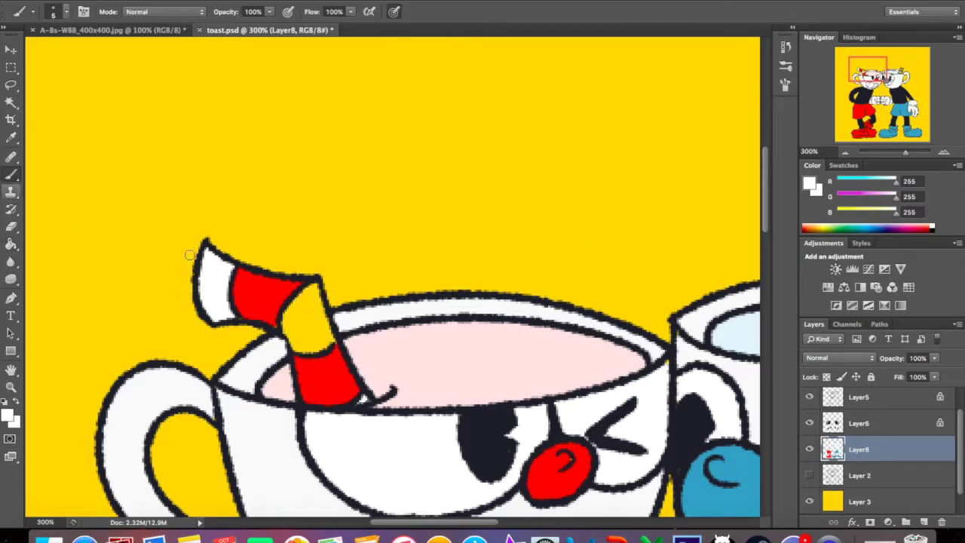
key("g")
left_click(306, 320)
Sample the glove off-white (247, 247, 247), set the brush to 25 px and cover remaining gaps in the gloves and cuffs
scroll(26, 175, "right", 5)
scroll(26, 175, "down", 5)
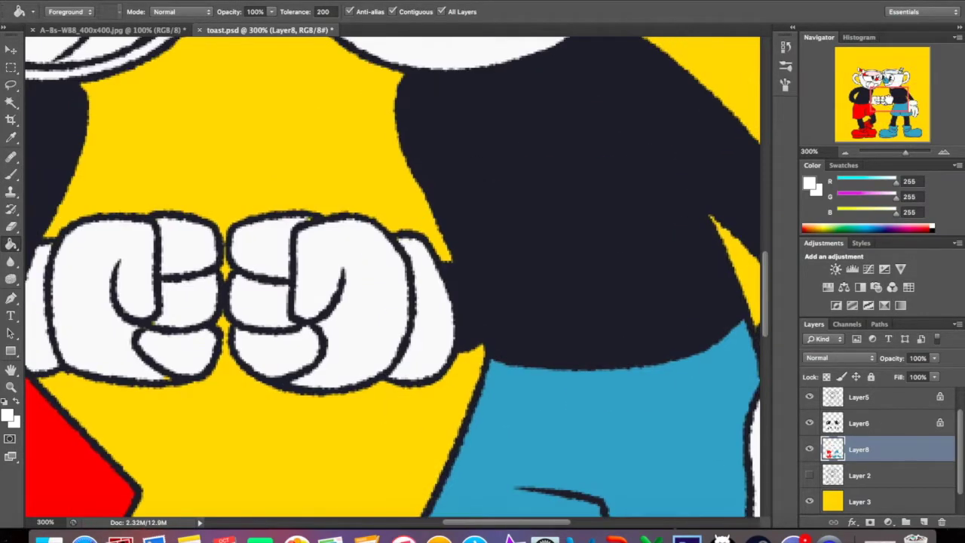
scroll(23, 184, "left", 2)
key("i")
key("b")
right_click(173, 297)
key("Return")
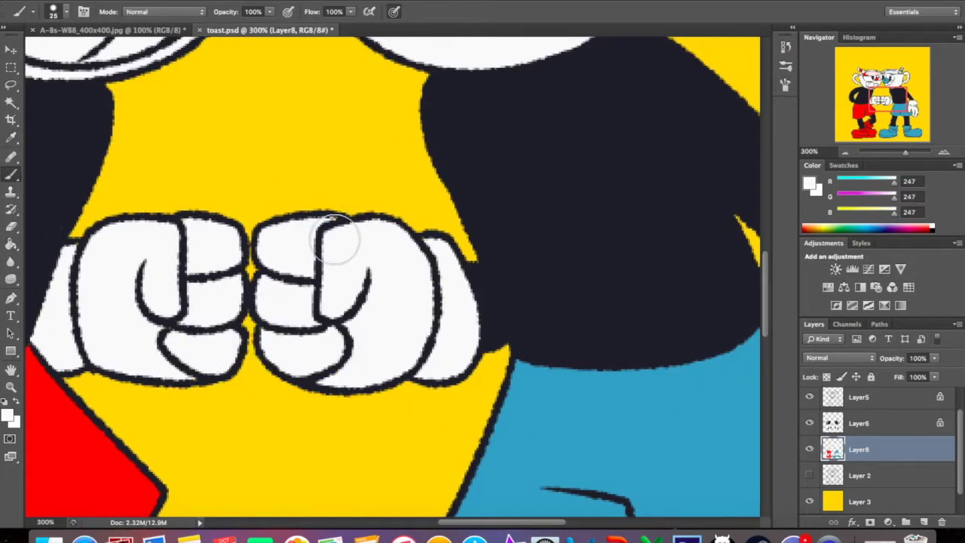
scroll(337, 230, "right", 5)
scroll(337, 230, "down", 5)
scroll(337, 230, "down", 5)
scroll(720, 107, "left", 8)
scroll(720, 108, "up", 10)
scroll(720, 108, "up", 2)
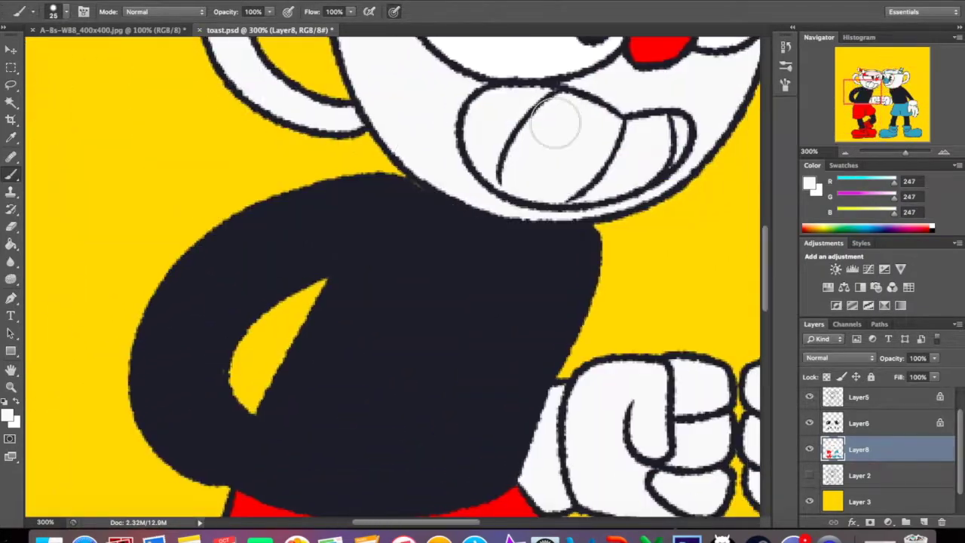
Create a new layer above Layer5 and choose the 4 px brush with the background yellow (255, 211, 0)
key("alt+]")
key("super+shift+alt+n")
left_click(409, 441, "alt")
left_click(786, 66)
left_click(786, 83)
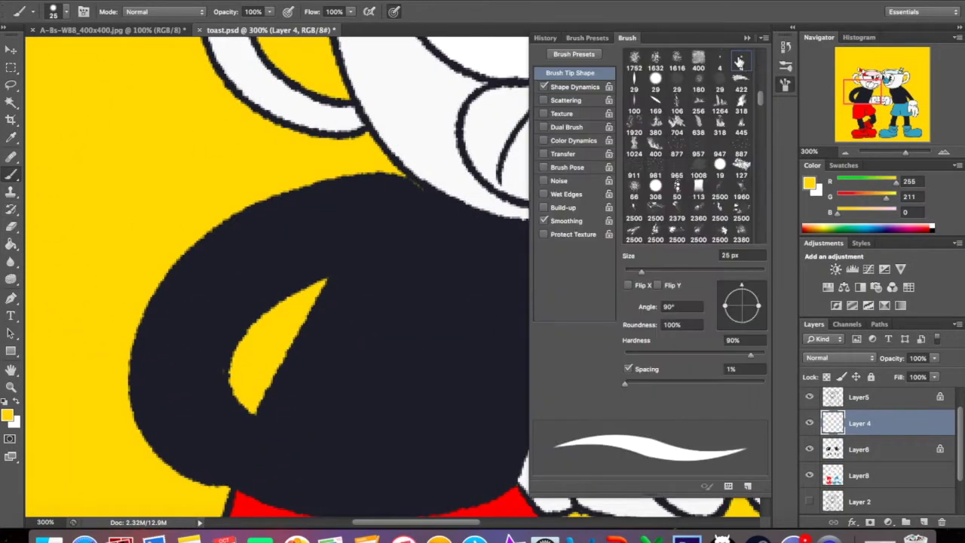
left_click(785, 83)
scroll(251, 365, "down", 2)
key("super+]")
Draw a thin yellow line from the second cup's armpit up across the black torso to separate the lowered arm
scroll(322, 340, "right", 8)
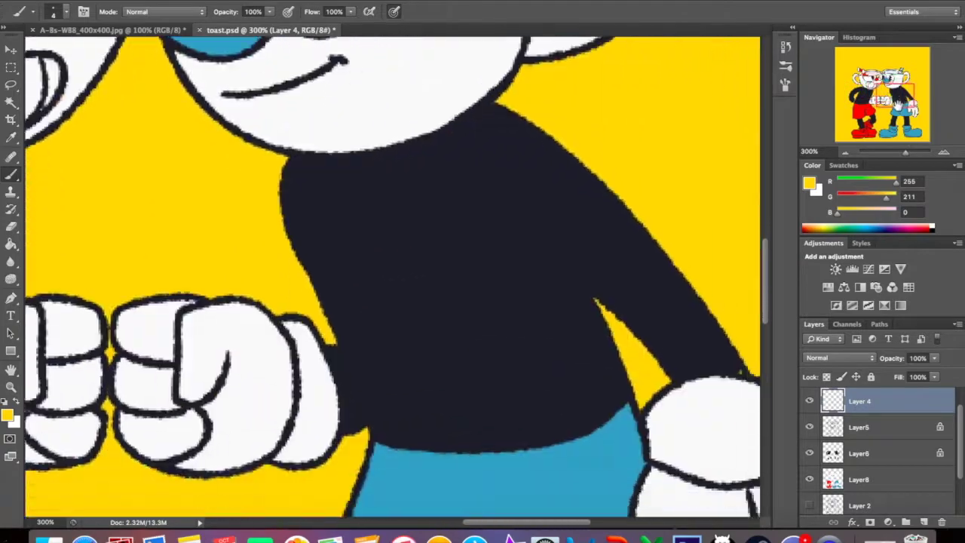
left_click(463, 206, "shift")
key("ctrl+z")
key("ctrl+z")
key("e")
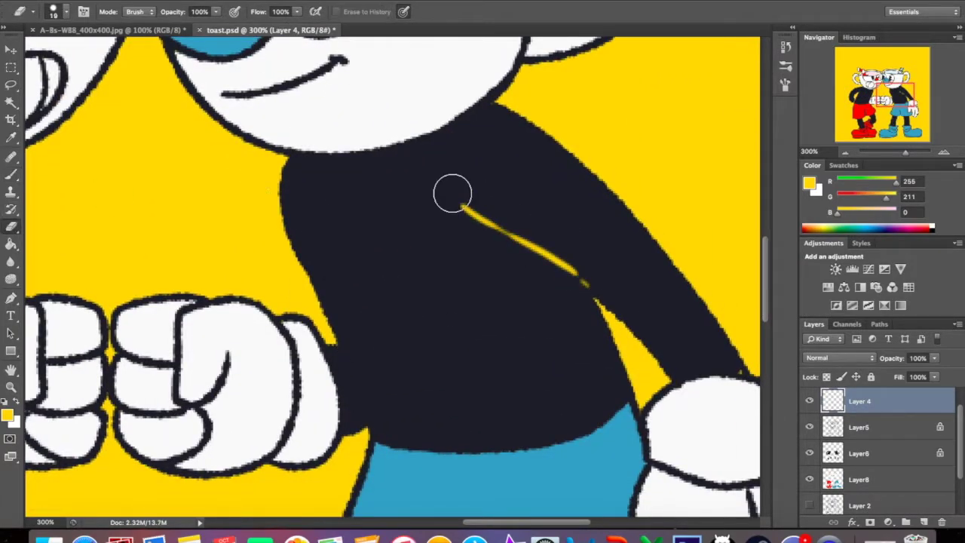
Draw thin yellow separation lines along the first cup's bent arm and the chest beside the raised arm, tapering them with the eraser
scroll(392, 279, "down", 5)
scroll(392, 279, "up", 5)
scroll(392, 279, "left", 8)
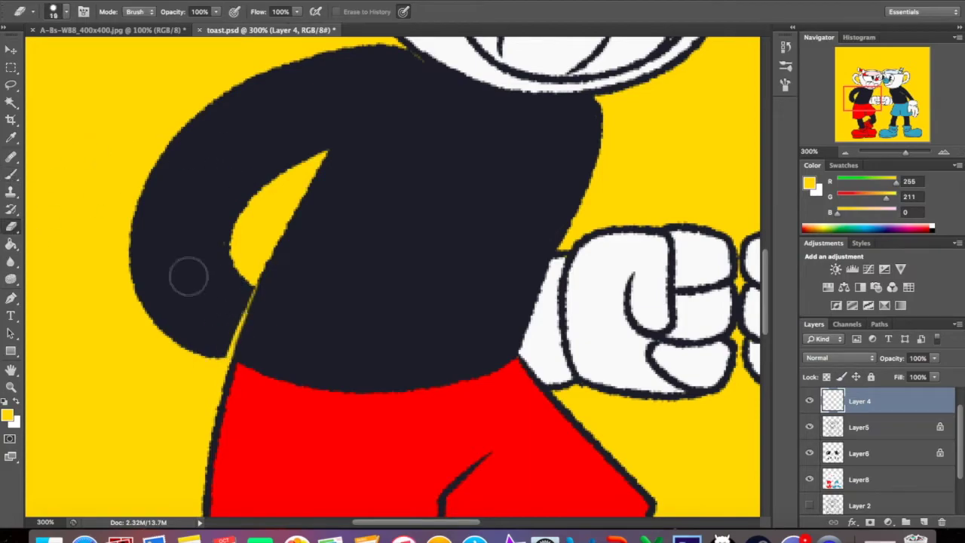
key("b")
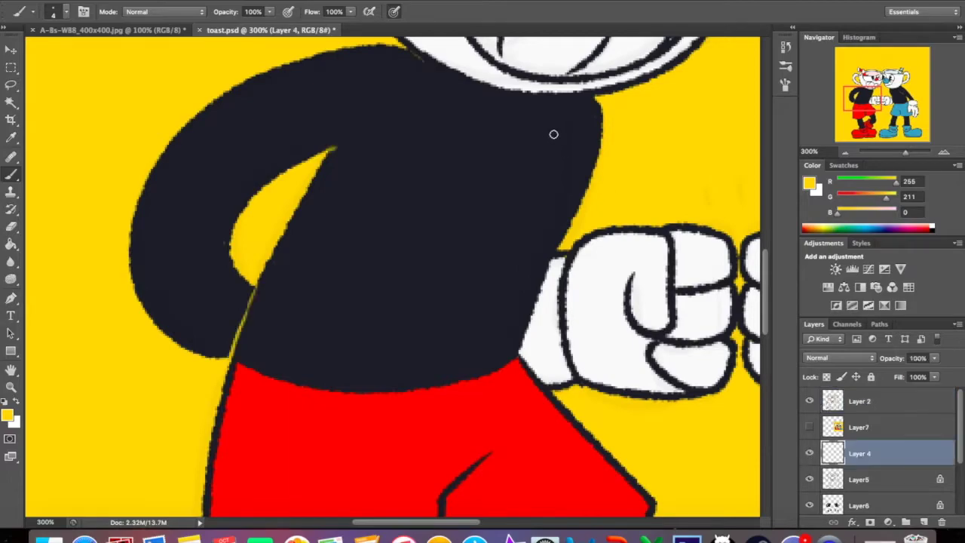
key("e")
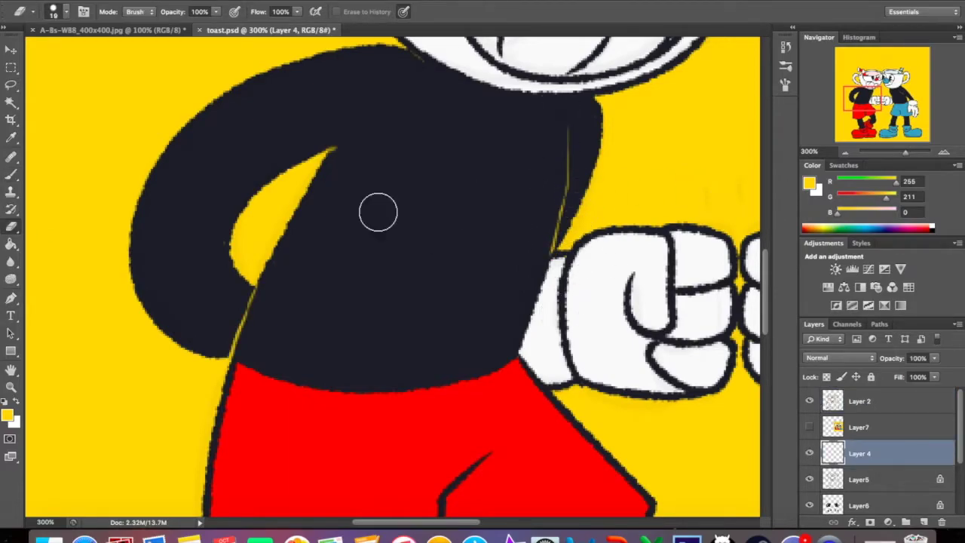
left_click_drag(564, 183, 570, 126)
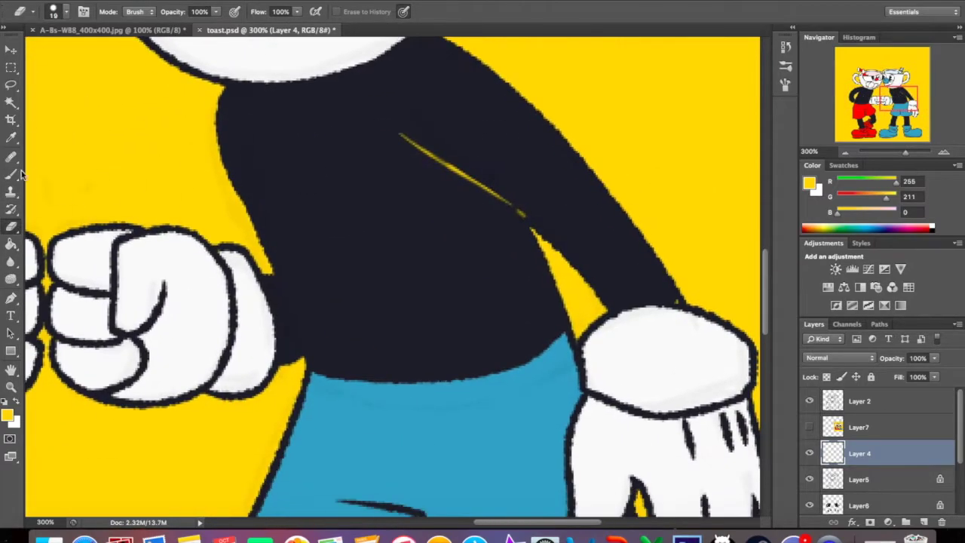
Trace a thin yellow line down the second cup's chest beside the raised arm, thin the arm lines, and hide Layer 2
key("b")
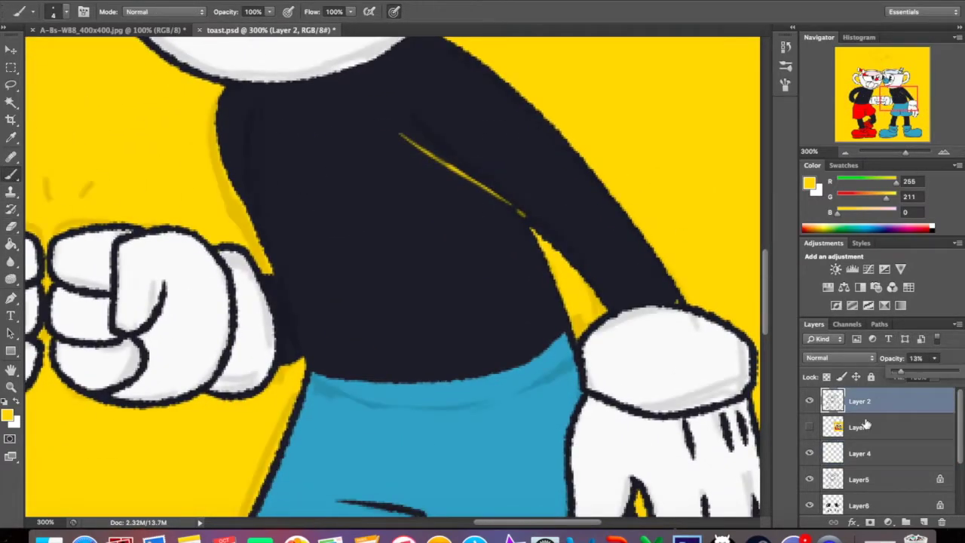
key("e")
left_click(809, 401)
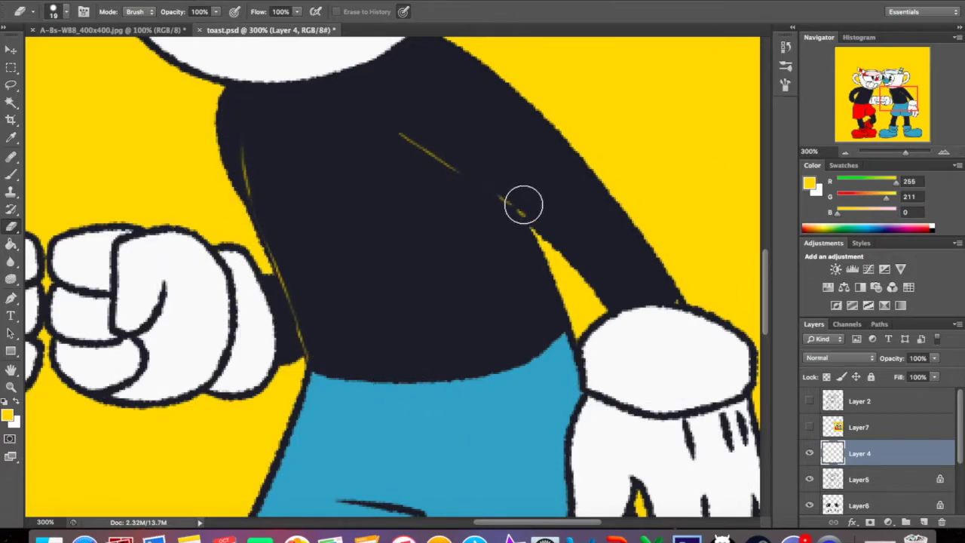
Duplicate the Layer5 line art and blur the copy into a soft shadow around the outlines
key("super+minus")
key("super+minus")
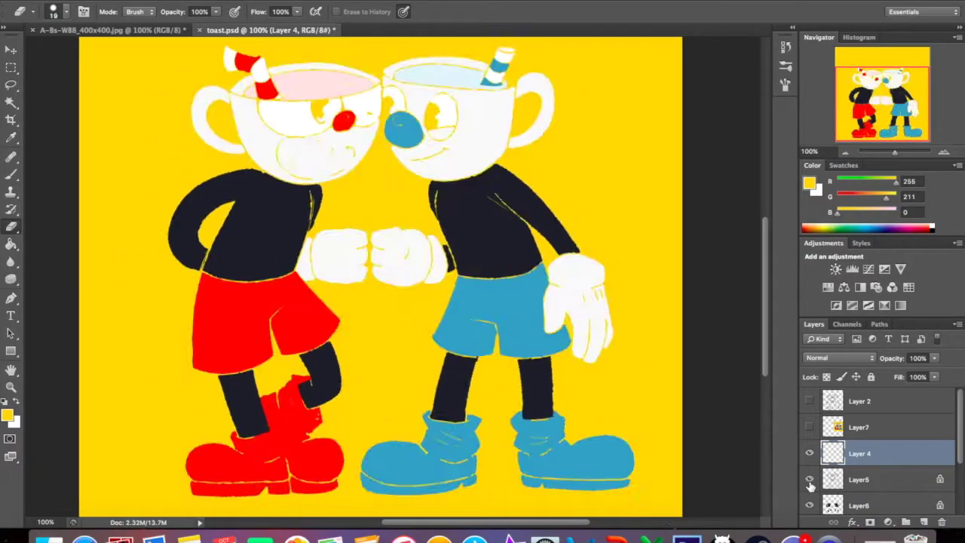
left_click(809, 480)
left_click(860, 480)
key("v")
key("super+minus")
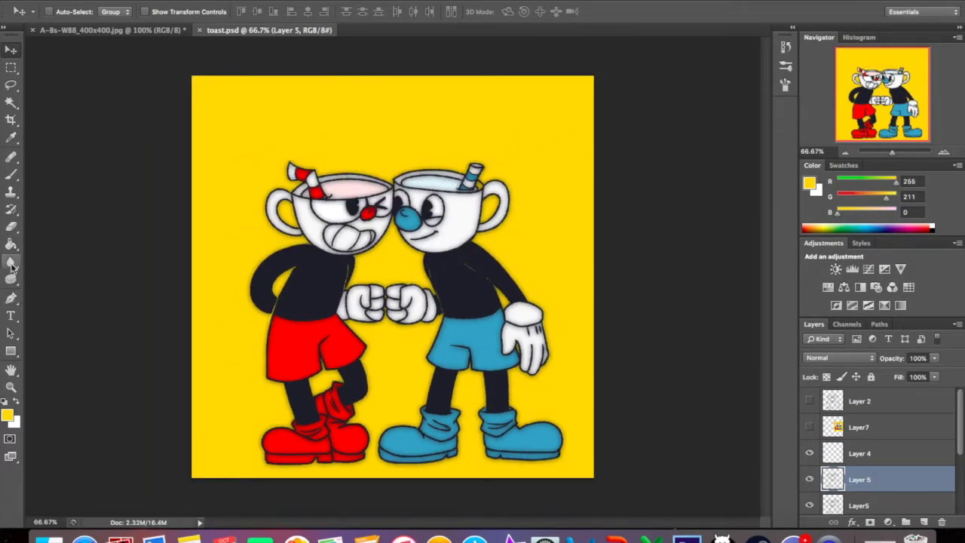
Add the black two-line title "Bro Toast!" in Grenadier NF, 18 pt, above the characters
key("t")
left_click(924, 522)
left_click(421, 12)
left_click(913, 137)
left_click(355, 107)
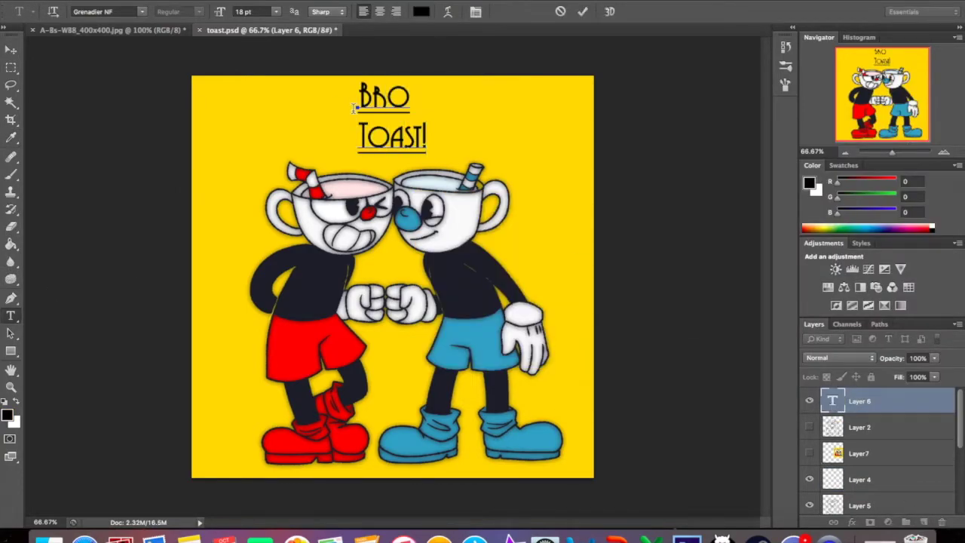
Centre-align the whole title text and set its size to 24 pt
key("super+a")
left_click(475, 11)
left_click(379, 11)
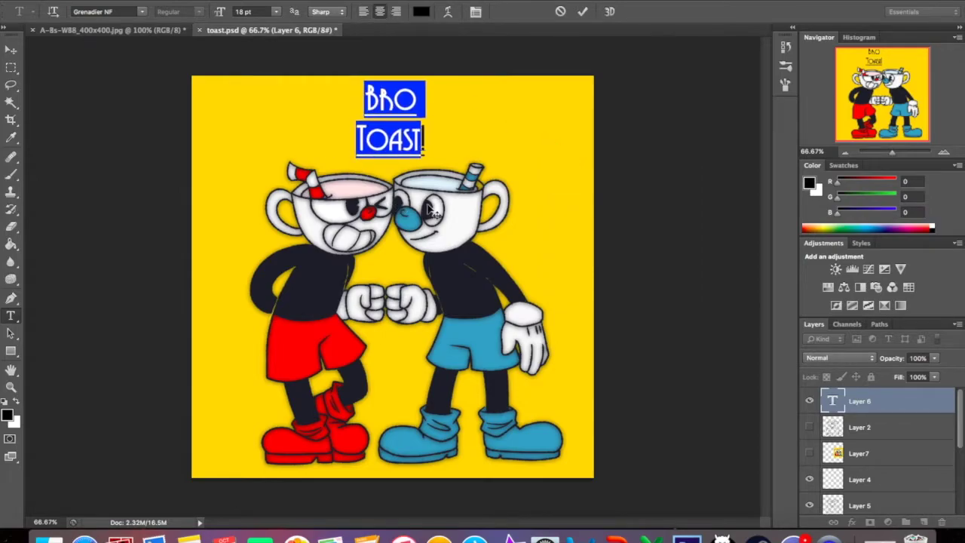
left_click(276, 11)
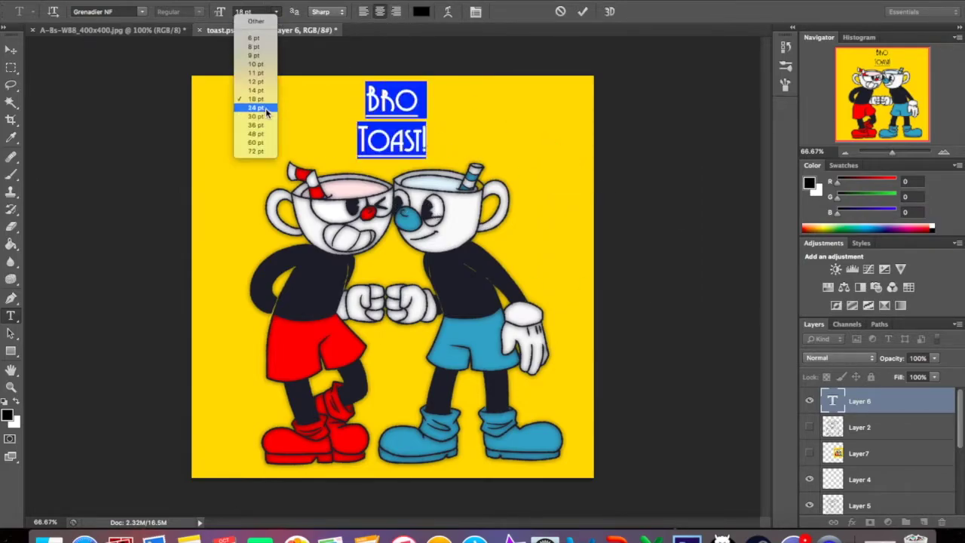
left_click(265, 110)
Warp the title text with a horizontal Arc at +14% bend and commit the text
left_click(447, 12)
left_click(444, 173)
left_click(444, 241)
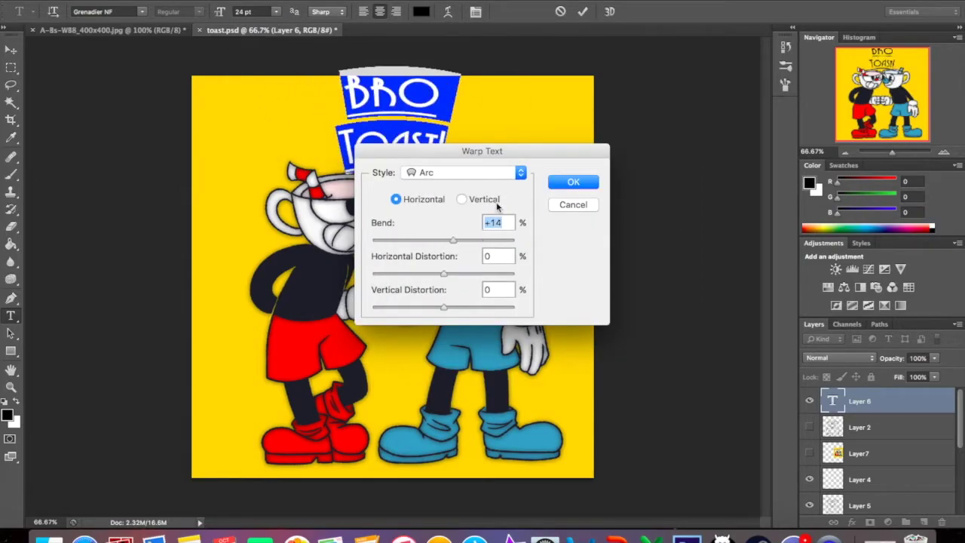
key("Return")
left_click(158, 0)
left_click(583, 11)
Enlarge and widen the title, and overlay a blurred copy of it as a soft shadow
left_click(128, 0)
left_click(166, 256)
left_click_drag(453, 119, 484, 134)
key("Return")
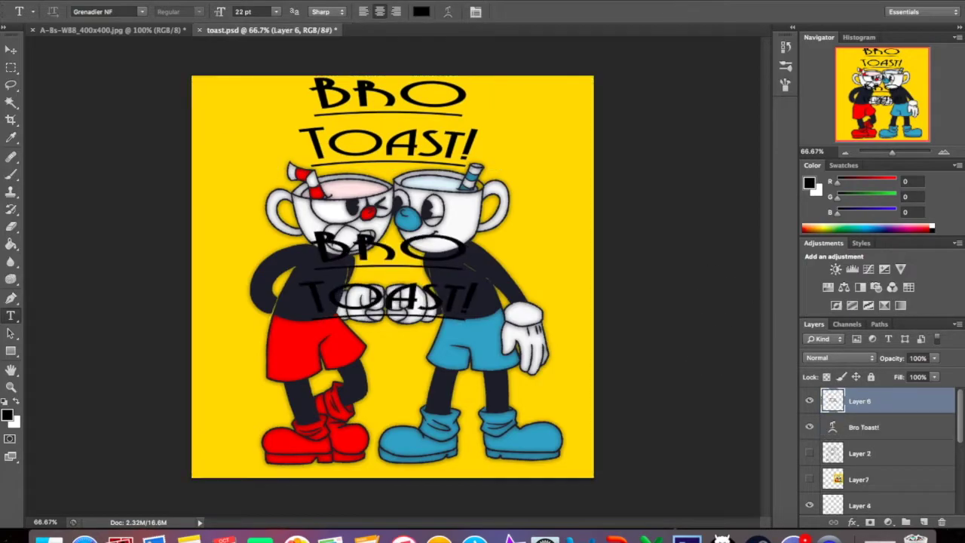
left_click_drag(456, 327, 449, 189)
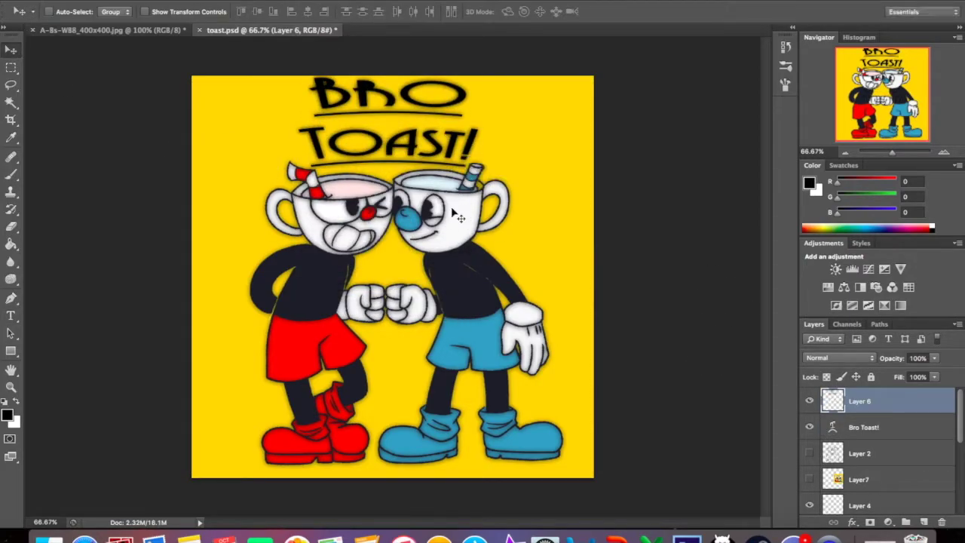
key("ctrl+z")
Add a shading layer directly above Layer8 in Multiply mode and pick a pale blue-violet colour
left_click(860, 478)
scroll(860, 467, "down", 1)
left_click(839, 357)
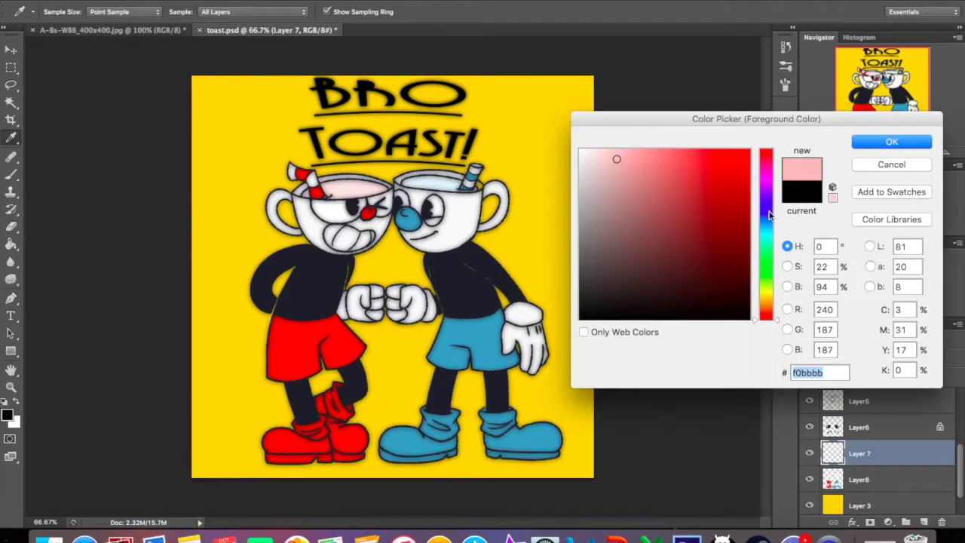
left_click_drag(768, 215, 769, 194)
key("Return")
Clip Layer 7 to Layer8 and prepare a soft 116 px brush in lavender (174, 187, 240)
key("b")
key("F5")
key("F5")
left_click(839, 467, "alt")
left_click(878, 184)
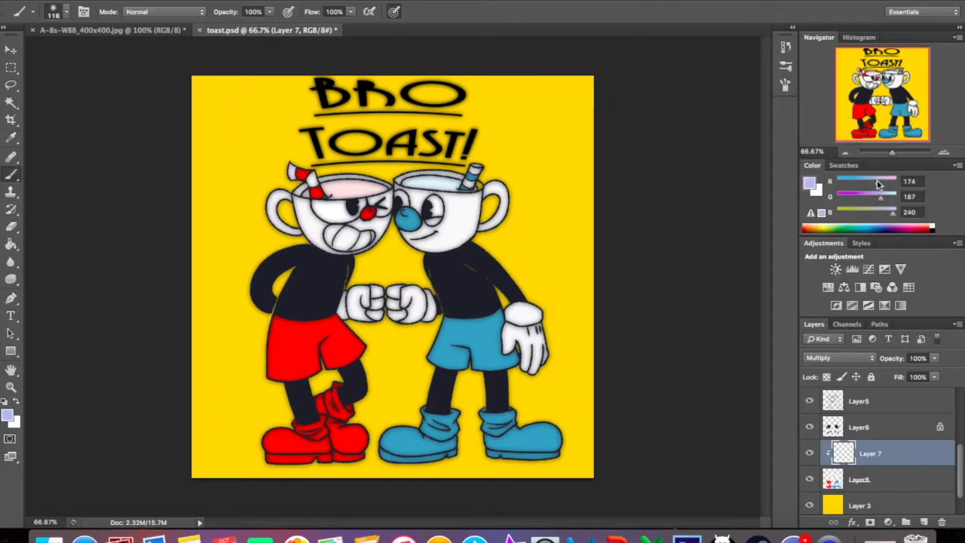
Paint soft shading over both characters' heads, gloves, shorts and boots, with Layer 7 at 56% opacity
left_click_drag(300, 237, 343, 264)
mouse_move(475, 162)
left_mouse_down()
mouse_move(516, 164)
mouse_move(547, 386)
left_mouse_up()
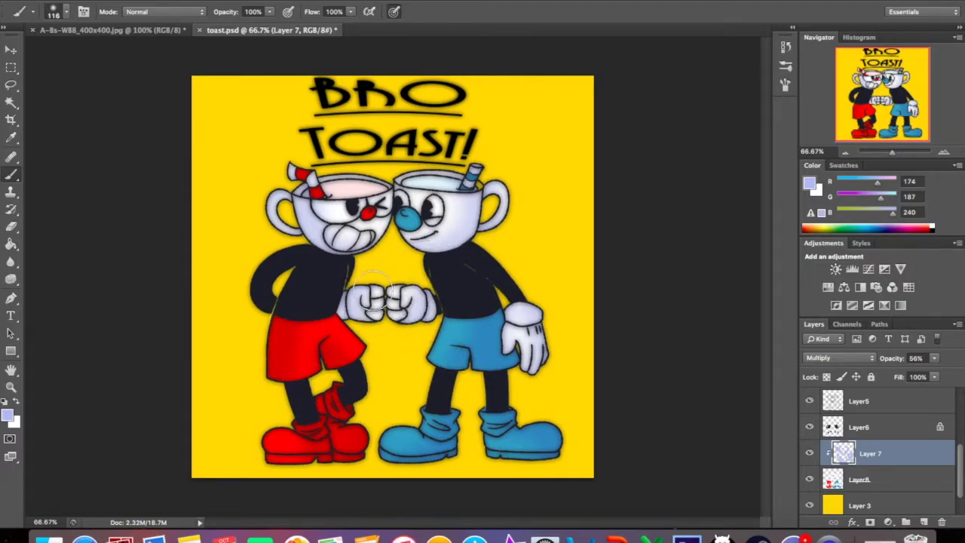
left_click(12, 226)
left_click(83, 11)
right_click(340, 154)
key("Escape")
Add a clipped Soft Light layer above Layer 7 and set the colour to pure white (255, 255, 255)
left_click(923, 521)
left_click(838, 357)
left_click(829, 506)
left_click(809, 183)
left_click(585, 129)
left_click(890, 142)
Choose a 13 px brush and paint a white highlight on the second cup's blue nose
key("ctrl+equal")
key("ctrl+equal")
key("F5")
scroll(767, 213, "down", 3)
scroll(767, 213, "up", 3)
key("F5")
right_click(389, 126)
key("Escape")
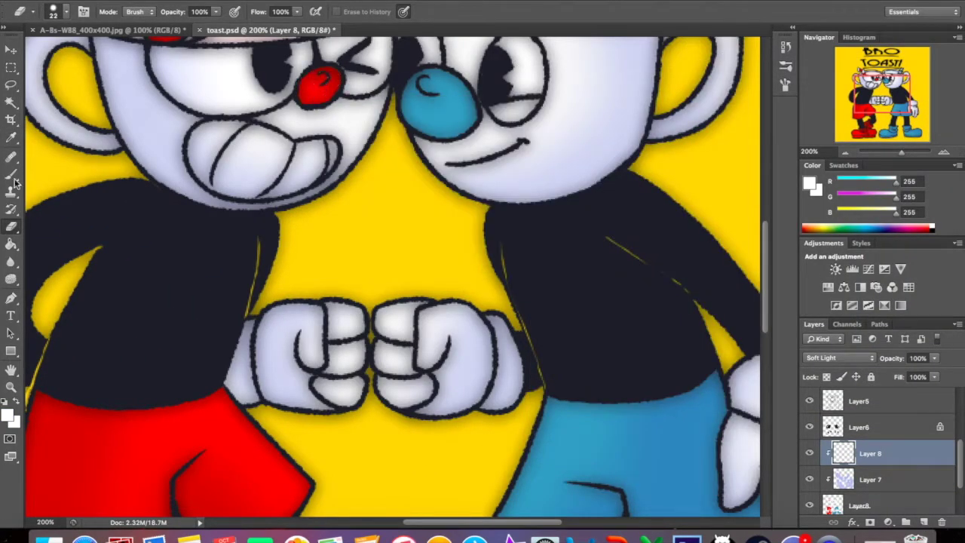
key("b")
key("F5")
left_click(571, 37)
key("F5")
right_click(700, 135)
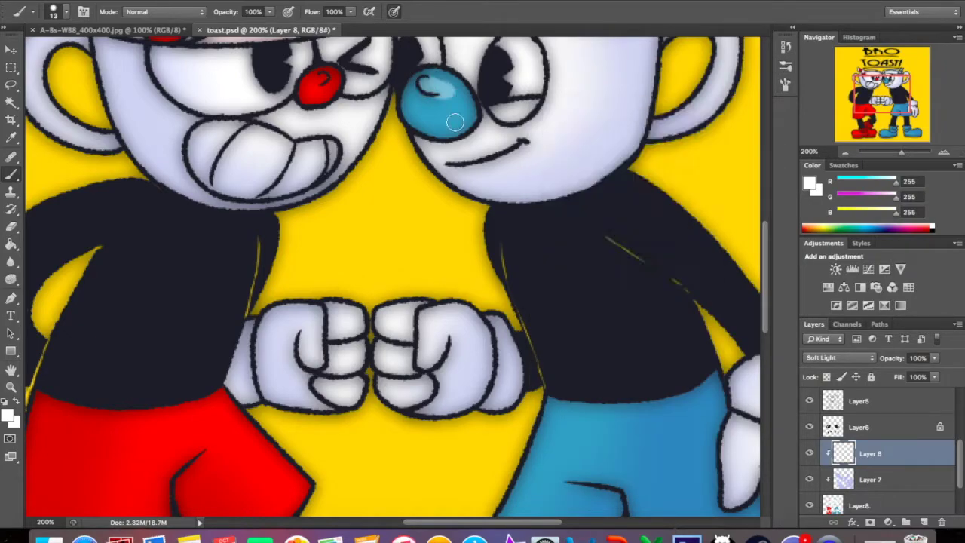
Try white highlights on the first cup's red shorts and boot toe, and undo them
scroll(367, 100, "down", 10)
scroll(367, 99, "left", 4)
left_click_drag(272, 411, 291, 373)
key("cmd+z")
left_click(214, 386)
key("F5")
left_click(746, 38)
key("cmd+z")
key("cmd+z")
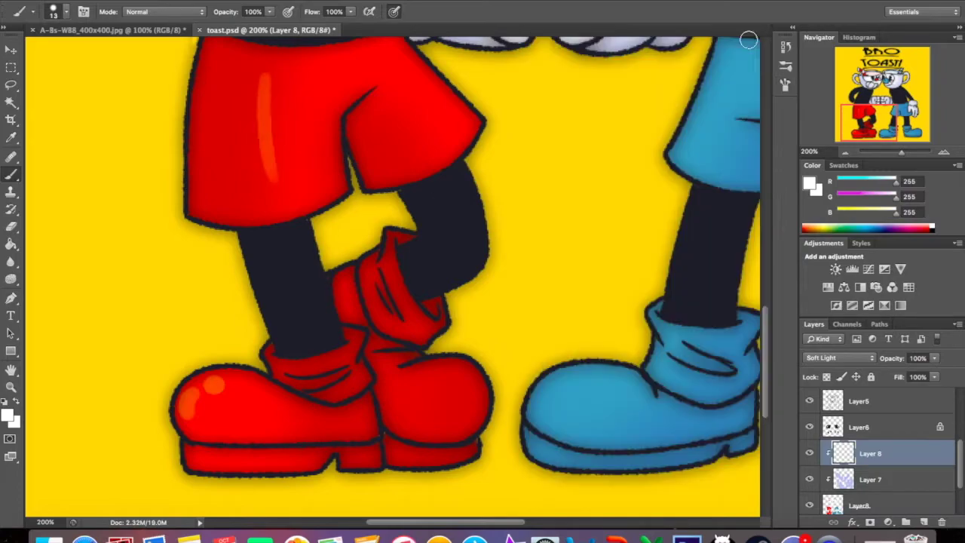
Paint white highlights on both characters' boot toes and the sides of their heads, and set Layer 8's opacity to 60%
left_click_drag(185, 411, 213, 389)
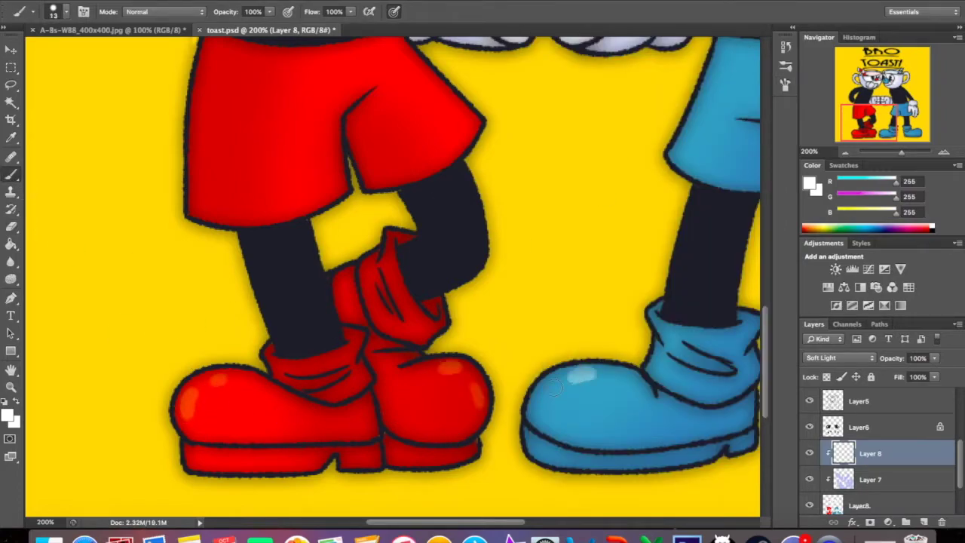
scroll(200, 241, "right", 4)
scroll(199, 241, "up", 10)
scroll(200, 241, "left", 3)
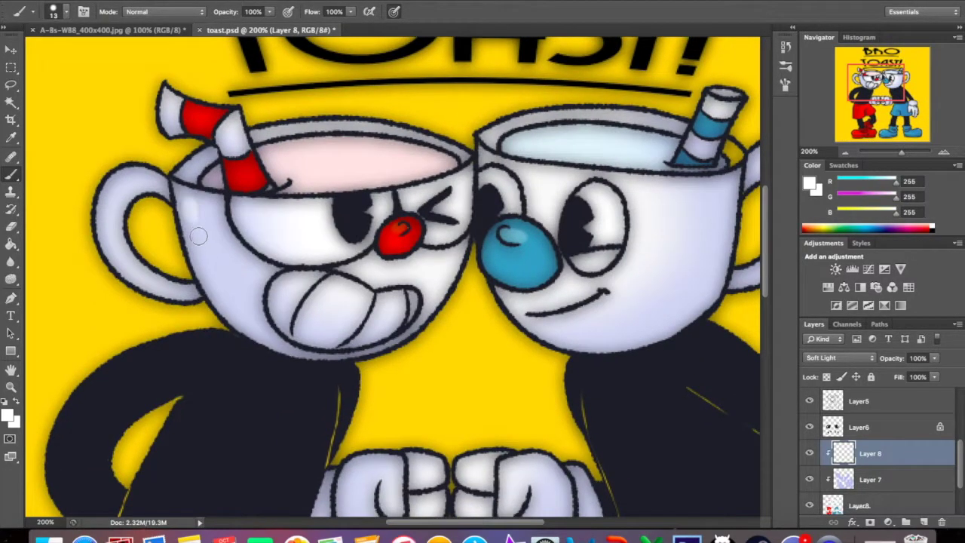
scroll(618, 149, "right", 5)
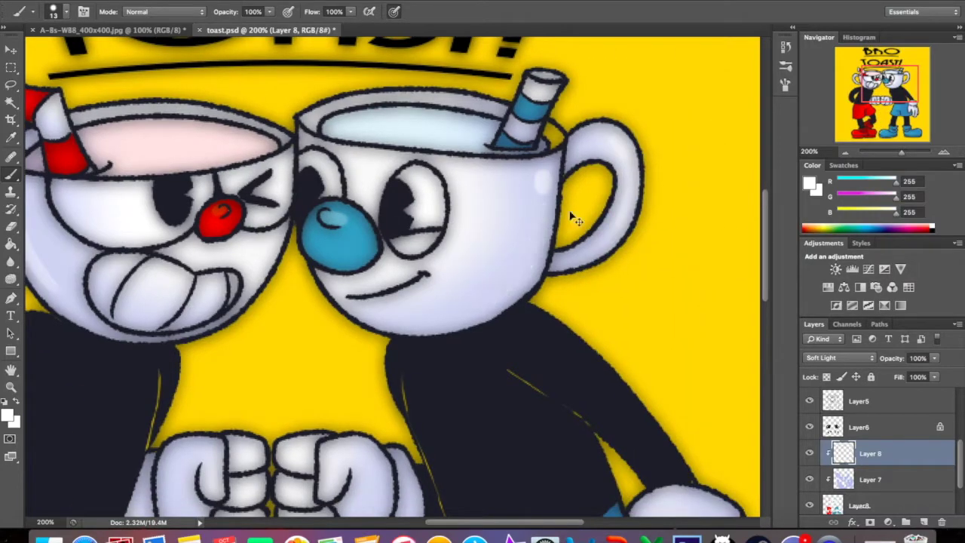
key("cmd+minus")
scroll(377, 302, "down", 5)
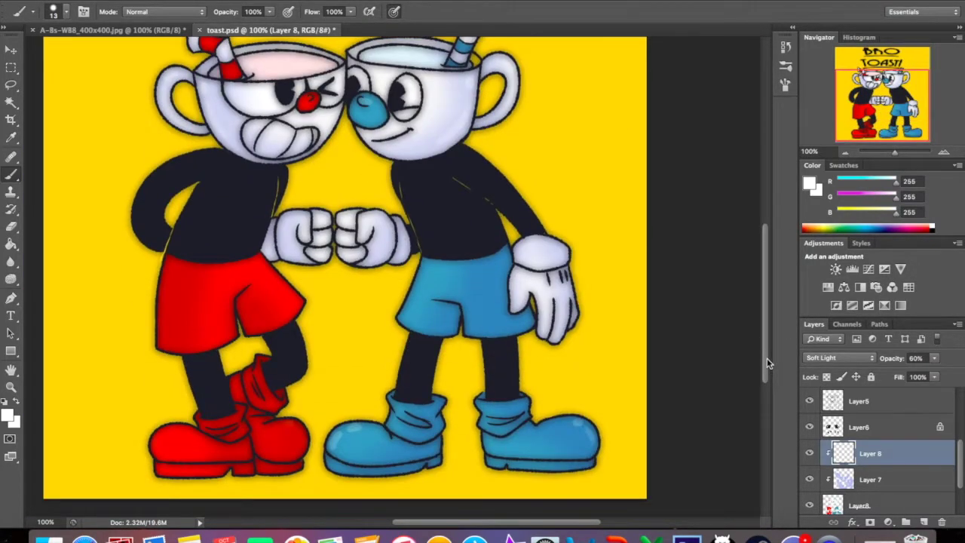
Lasso the painted highlights on Layer 8 and copy them to a new layer
left_click(11, 86)
left_click_drag(341, 408, 382, 172)
key("super+j")
key("v")
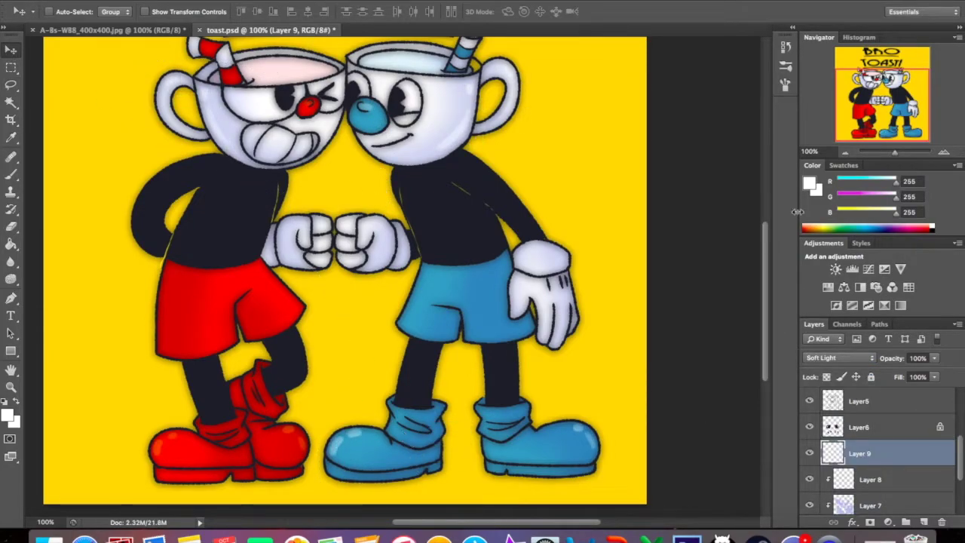
Set Layer 9's opacity to 55% and clip it to the layers below
key("super+a")
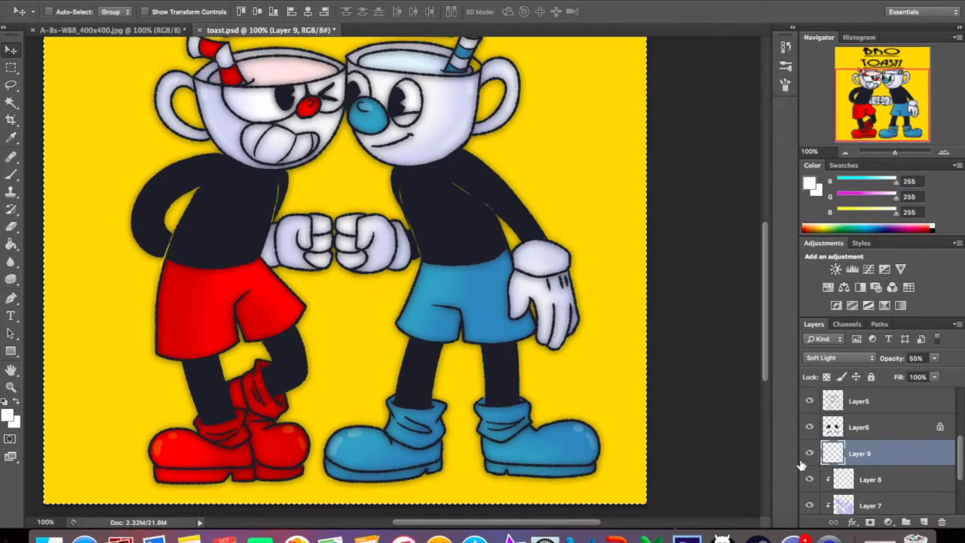
right_click(876, 452)
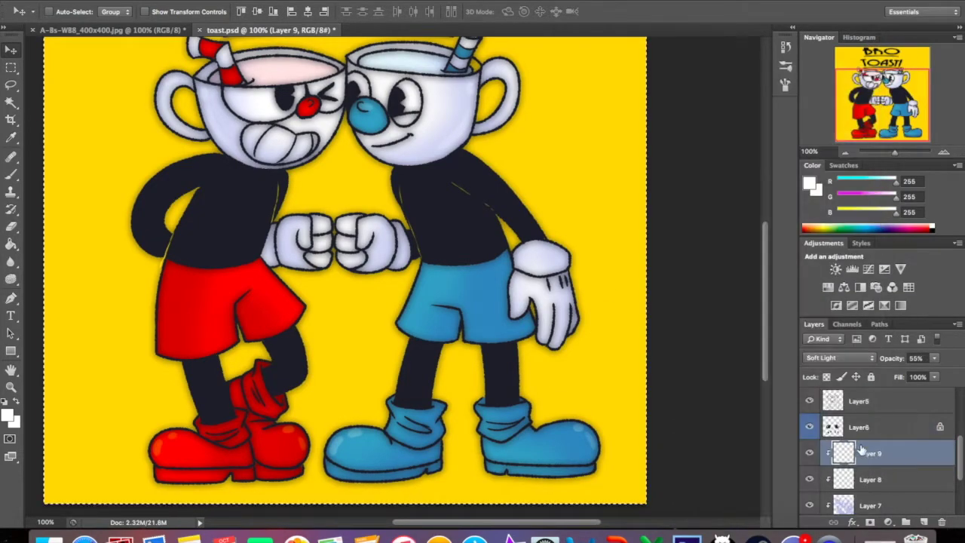
left_click(723, 343)
left_click_drag(249, 400, 318, 419)
left_click(301, 0)
Set the clipped Layer 9 beneath Layer 8 to Overlay, and add a clipped Layer 10 in Soft Light mode above Layer 7
left_click(856, 483)
left_click(838, 357)
left_click(820, 495)
left_click(829, 357)
left_click(818, 347)
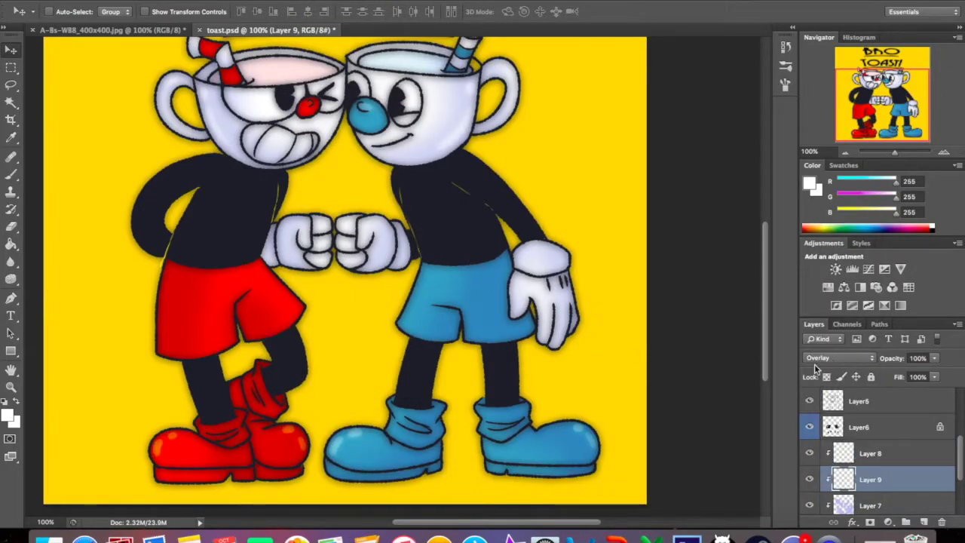
left_click(924, 522)
left_click(839, 358)
left_click(820, 495)
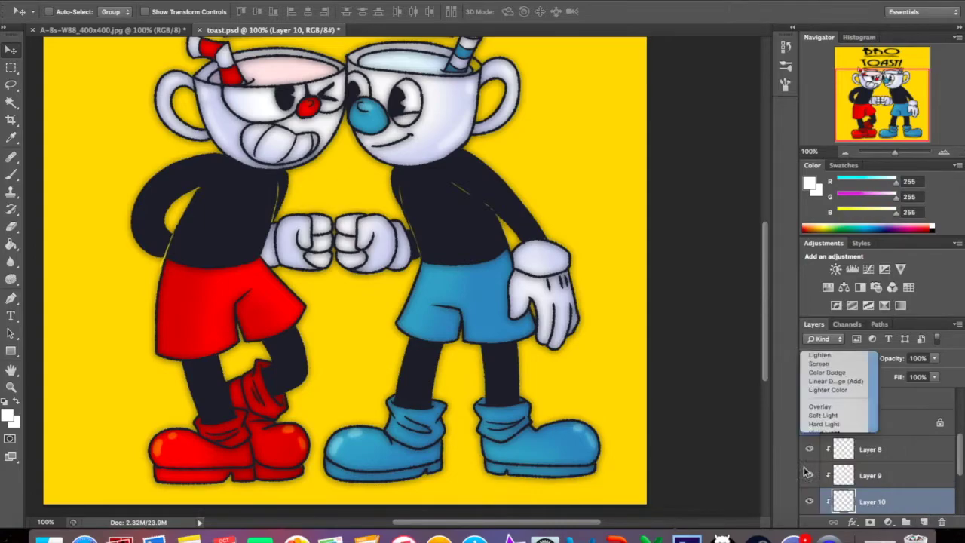
Set up a soft brush of 67 px with 0% hardness for Layer 10
key("b")
key("F5")
left_click(634, 77)
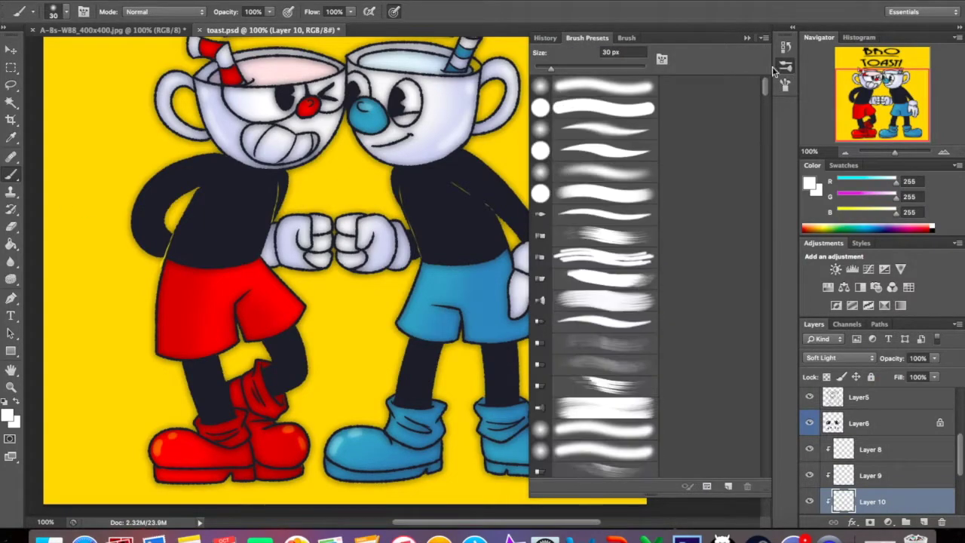
left_click(634, 57)
key("F5")
right_click(394, 309)
left_click_drag(490, 341, 456, 340)
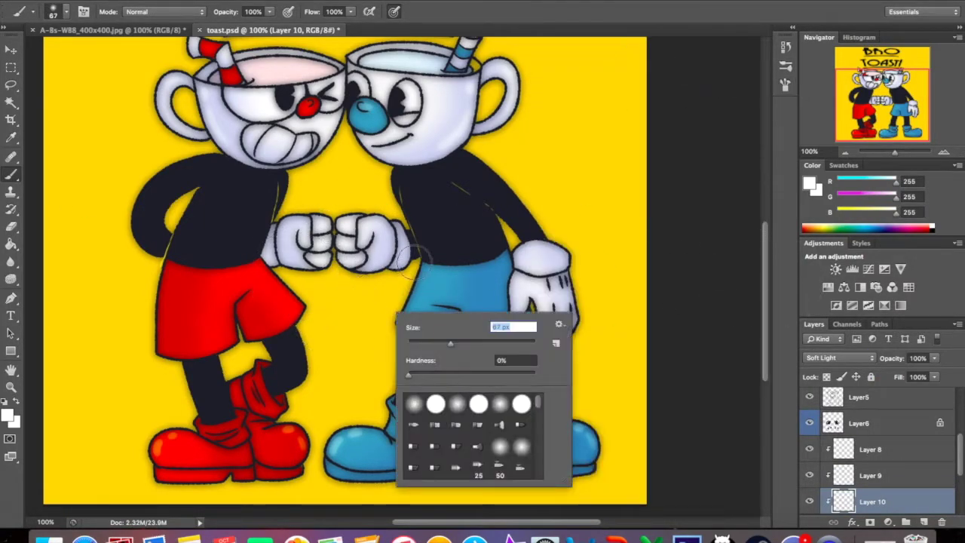
key("Return")
scroll(766, 267, "up", 5)
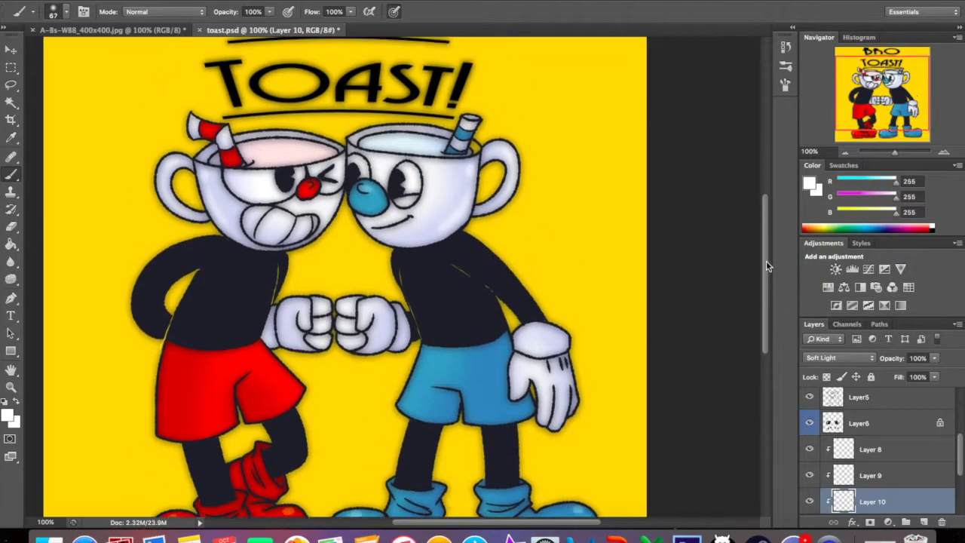
scroll(767, 239, "down", 2)
Add Layer 11 on top and draw dark (28, 30, 40) impact lines above the touching cups and fists with a 16 px brush
key("d")
key("F5")
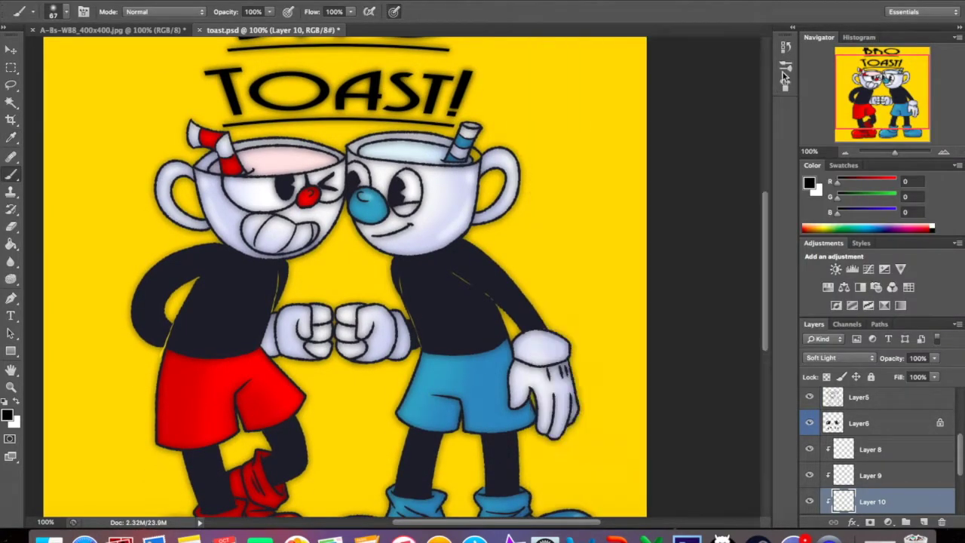
key("F5")
key("alt+shift+super+n")
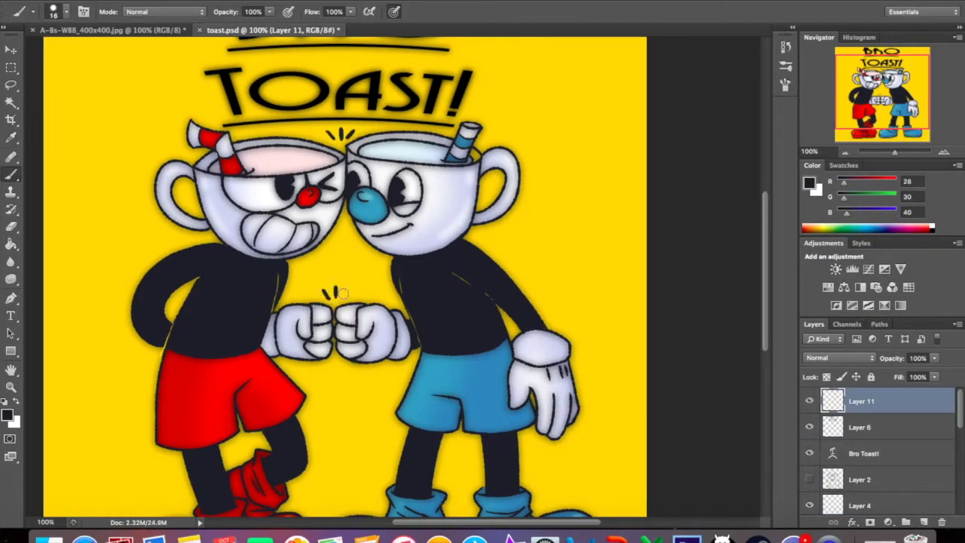
Add Layer 12 above the yellow background in Multiply mode and choose a greyish blue (109, 116, 149) for painting
scroll(769, 324, "down", 4)
key("alt+shift+super+n")
left_click(839, 357)
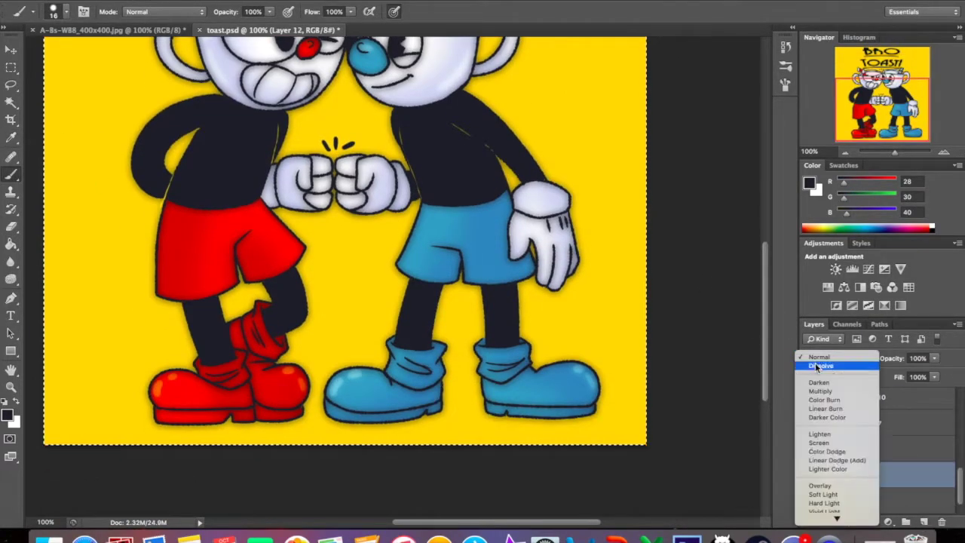
left_click(820, 389)
left_click(890, 229)
Paint flat elliptical ground shadows beneath both characters' boots with a 54 px brush
key("]")
key("]")
key("]")
key("]")
mouse_move(388, 405)
left_mouse_down()
mouse_move(420, 400)
mouse_move(561, 422)
left_mouse_up()
left_click_drag(170, 413, 290, 423)
Marquee-select the lower part of the canvas on Layer 12 and scale the ground shadows flatter
left_click(132, 8)
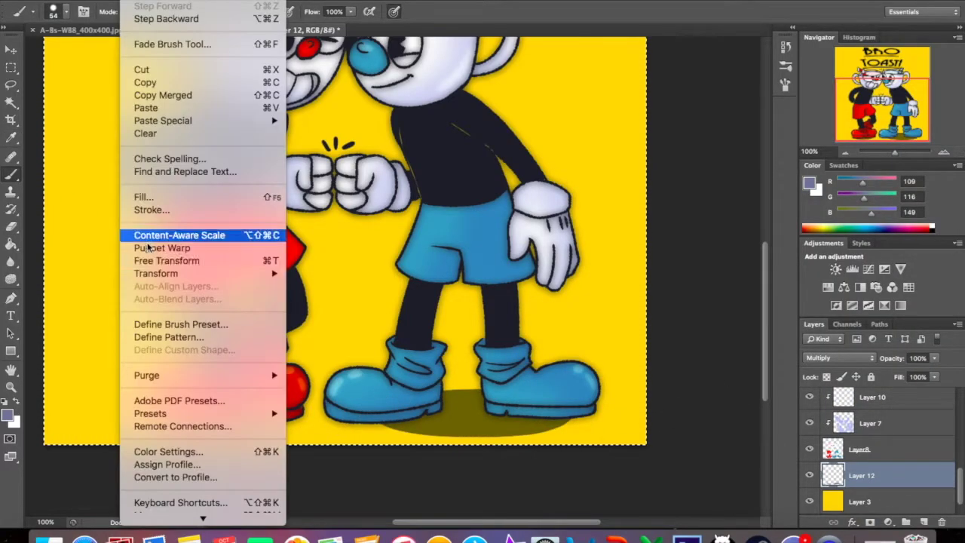
left_click(161, 259)
key("Return")
key("m")
left_click_drag(104, 260, 105, 261)
left_click_drag(155, 304, 607, 443)
left_click(193, 4)
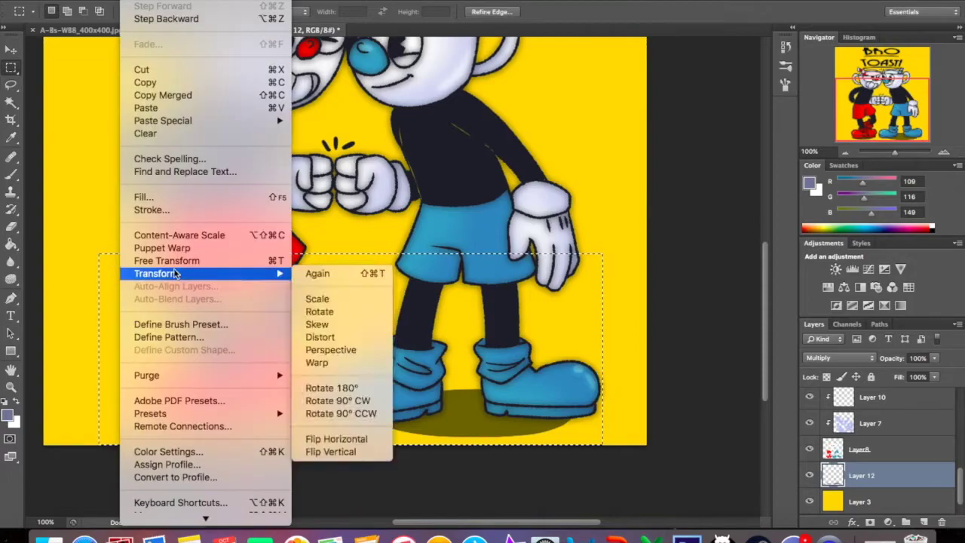
left_click(335, 295)
left_click_drag(350, 260, 350, 308)
key("Return")
Try cropping the canvas narrower and nudging all layers sideways, and undo both
key("ctrl+minus")
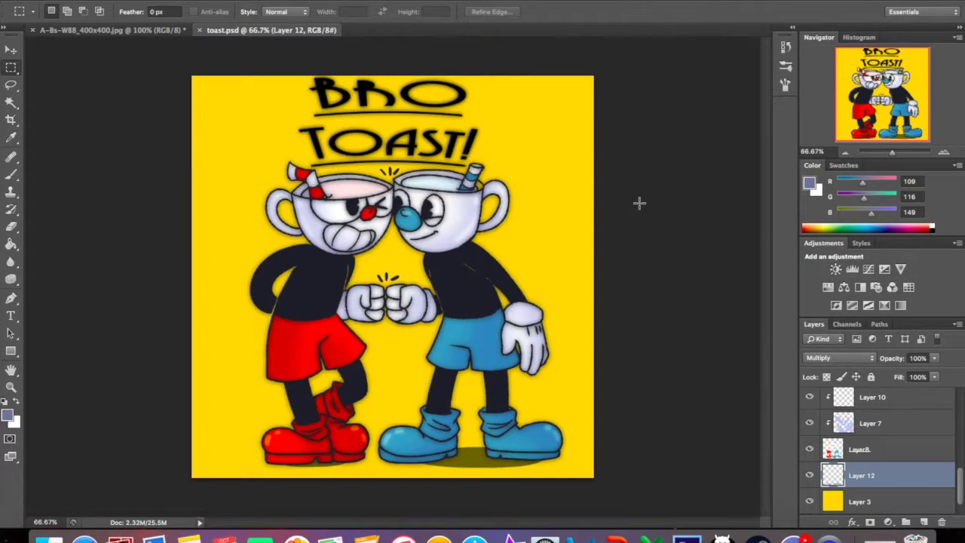
left_click(112, 1)
left_click(193, 135)
key("ctrl+alt+a")
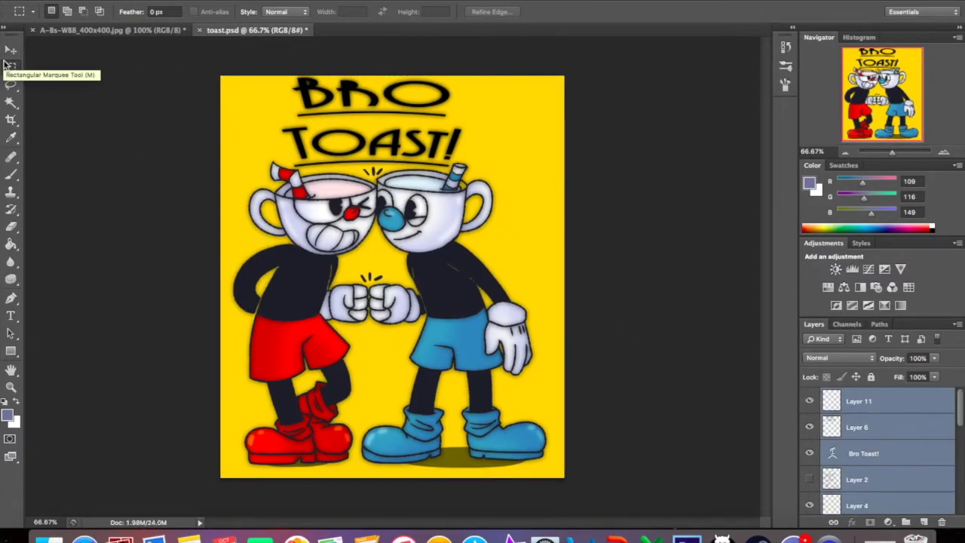
left_click(11, 49)
key("shift+Right")
key("shift+Right")
key("shift+Right")
key("shift+Right")
left_click(785, 50)
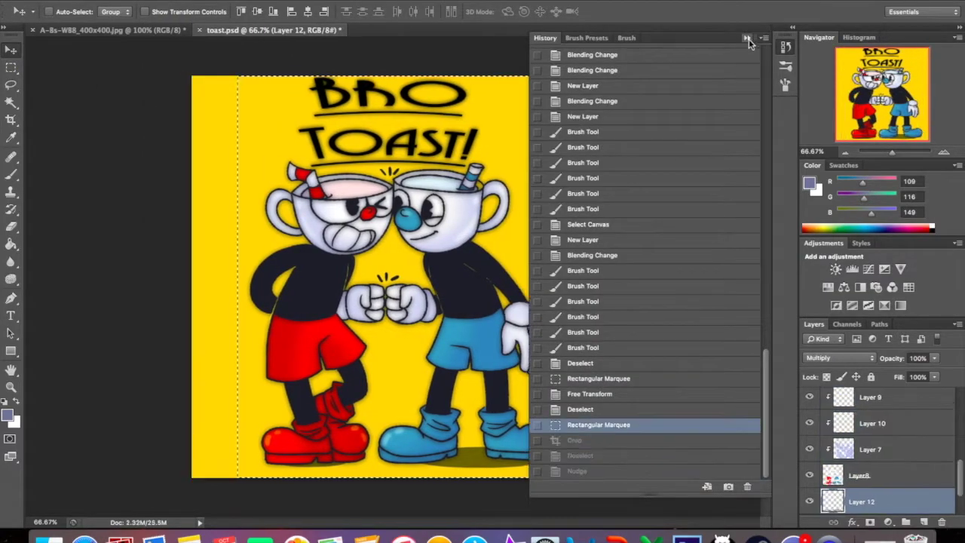
Remove the selection and blur the ground shadows on Layer 12
left_click(233, 118)
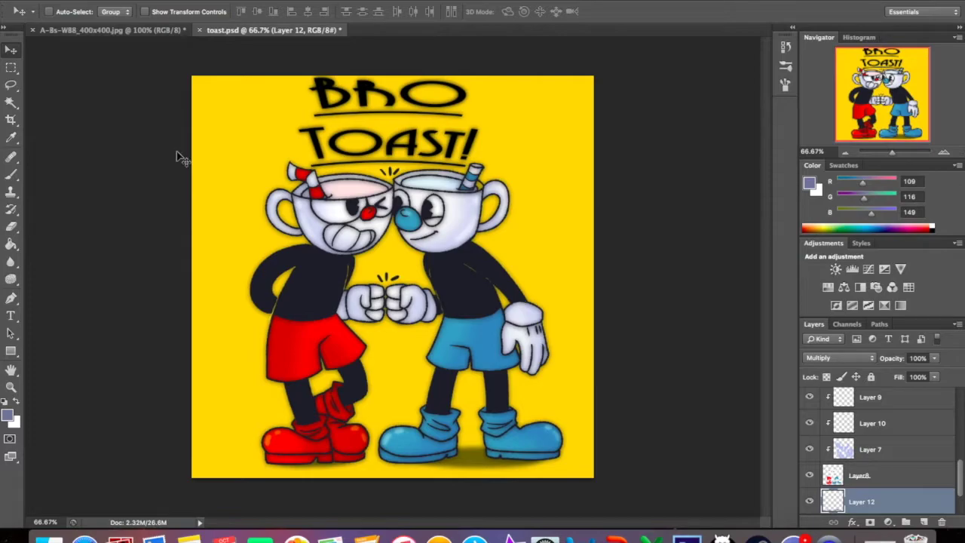
left_click(128, 1)
left_click(174, 26)
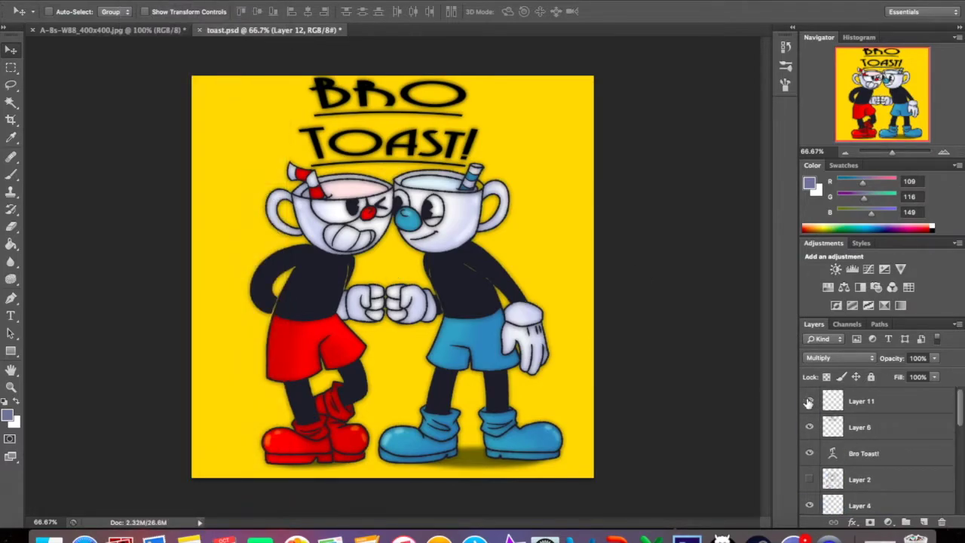
Paste a merged copy of the whole illustration as a new top layer
left_click(129, 1)
left_click(151, 105)
key("ctrl+v")
Try desaturating the merged copy and blending it in Overlay, then return it to Normal at 0% opacity
left_click(159, 2)
left_click(324, 401)
left_click(839, 358)
left_click(837, 494)
left_click(839, 357)
left_click(826, 362)
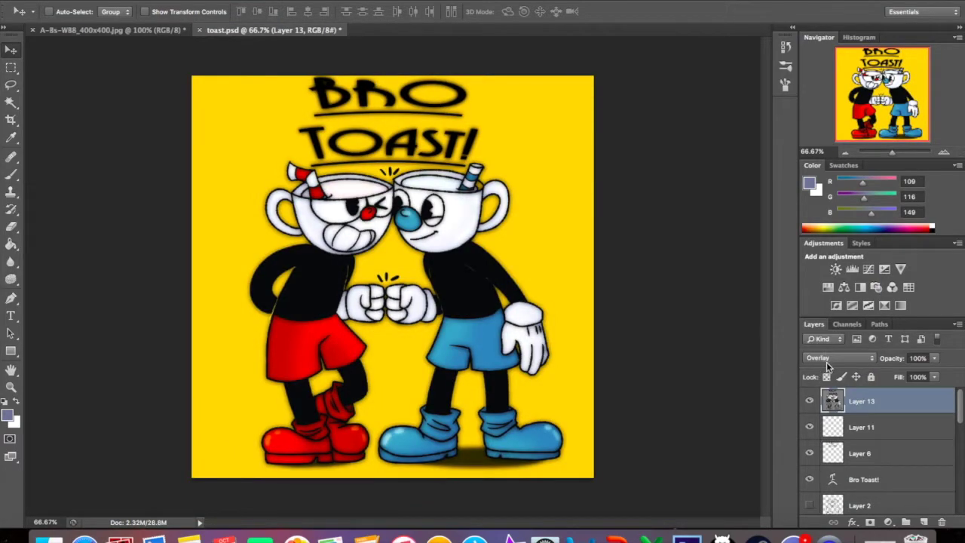
left_click(839, 357)
left_click(818, 223)
left_click_drag(939, 366, 875, 372)
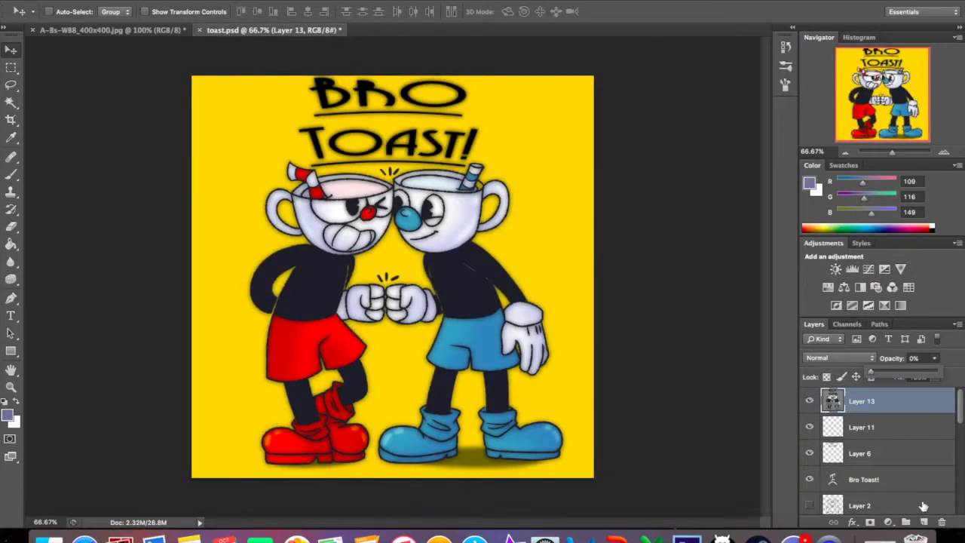
Try the Add Noise filter on Layer 13 with an amount of 4% and Uniform distribution
left_click(310, 2)
mouse_move(392, 159)
left_click(494, 159)
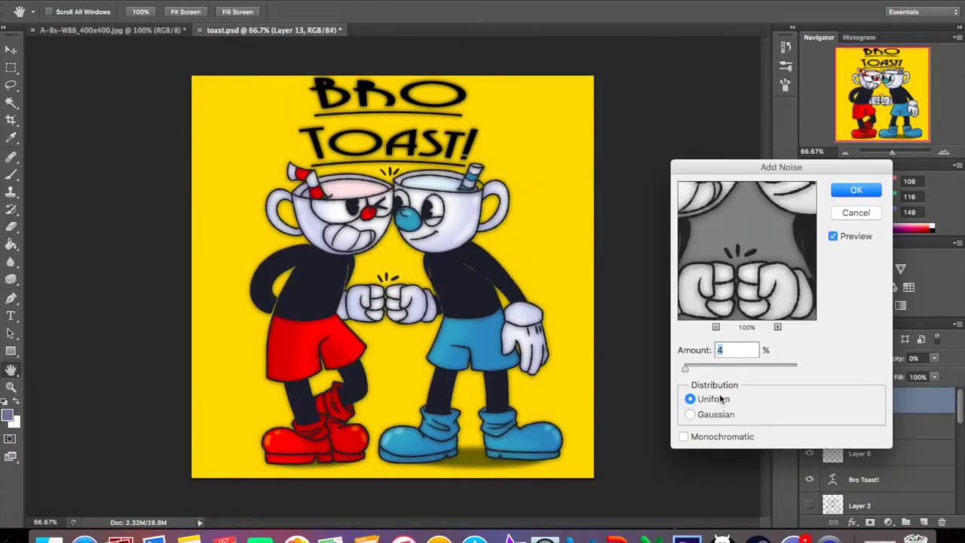
left_click(852, 190)
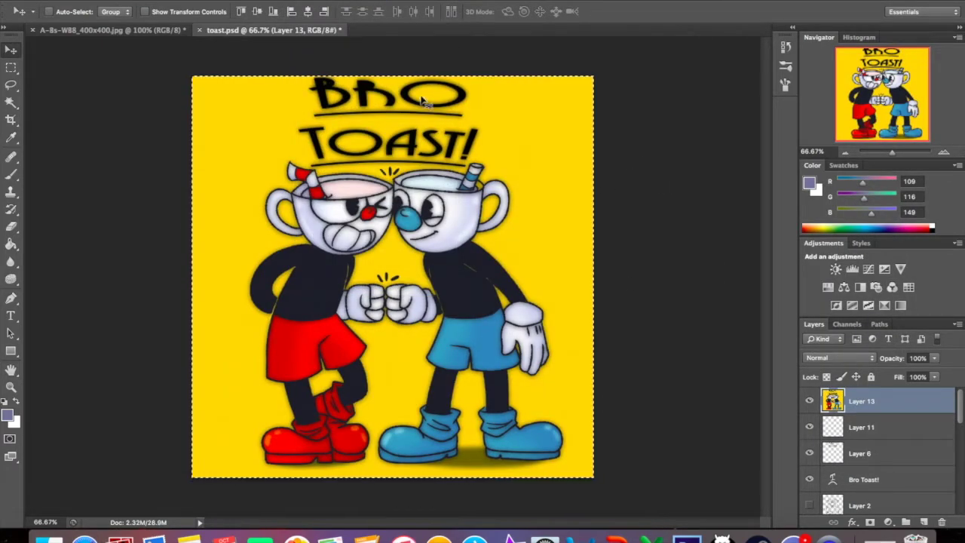
Target only the Red channel of the merged Layer 13 while all colour channels stay shown, and view the canvas at 100%
key("super+3")
left_click(368, 1)
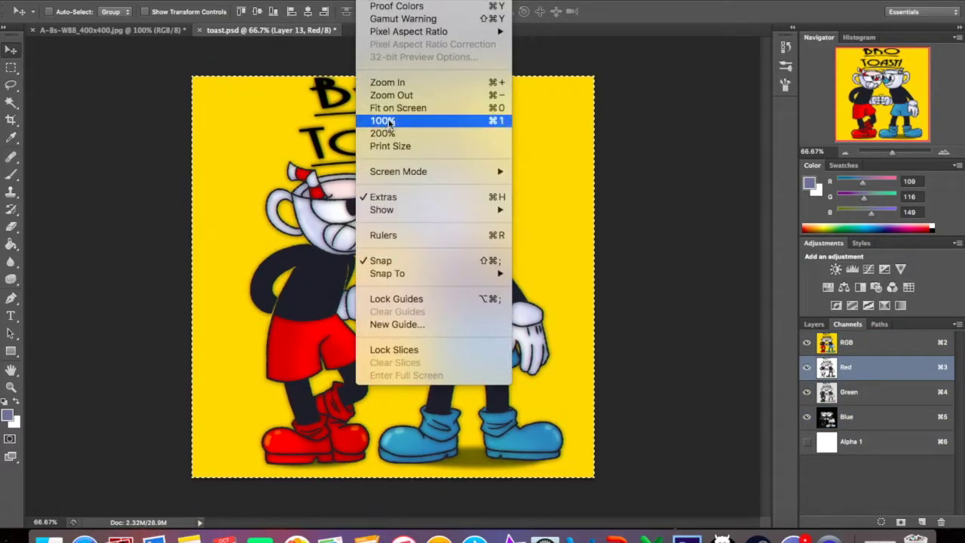
left_click(388, 121)
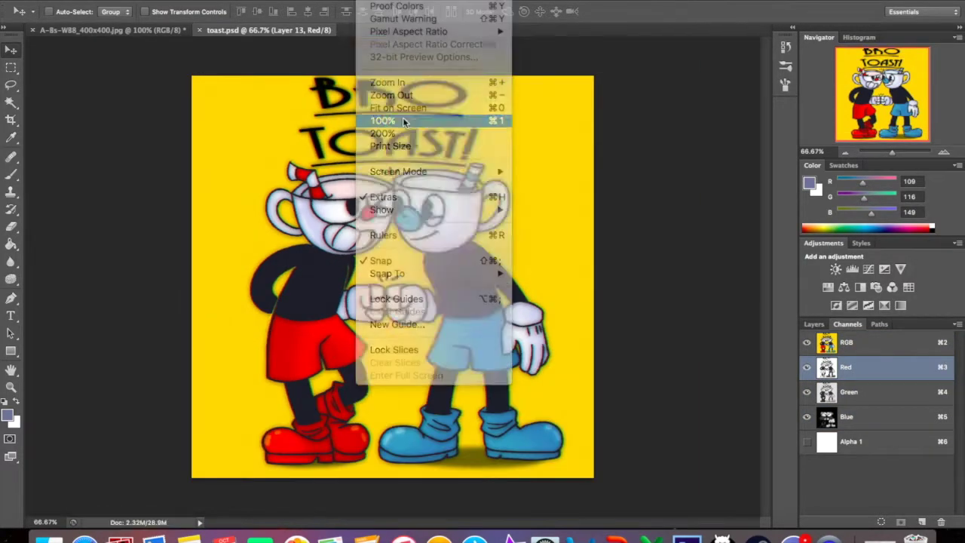